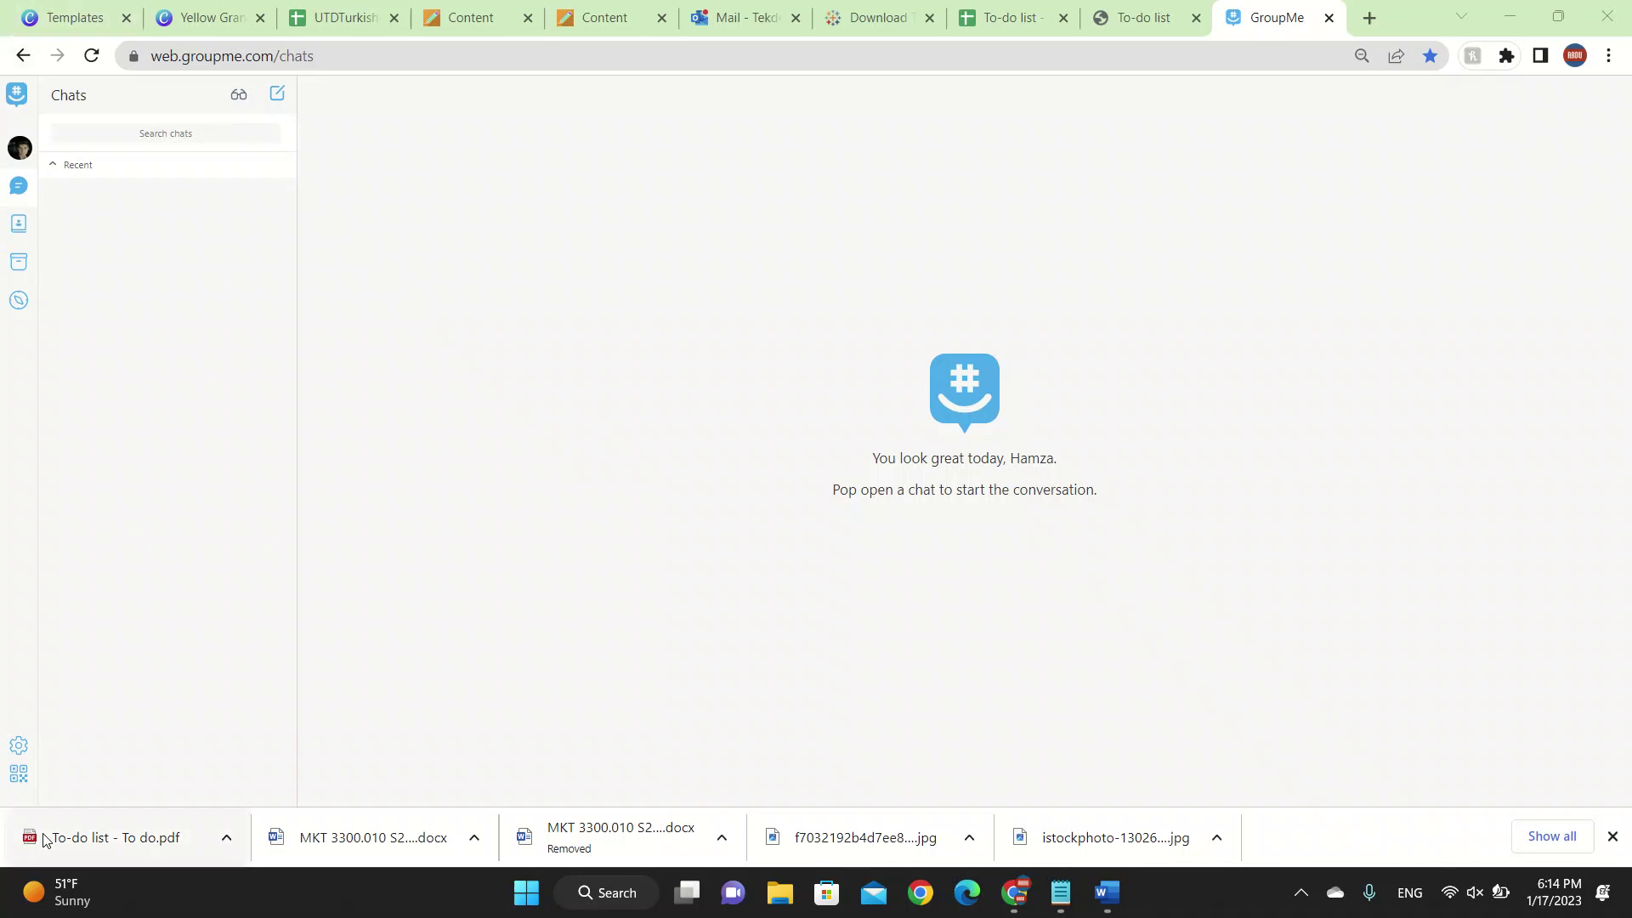
Step: Sign in to the GroupMe web app from the home page
left_click(18, 746)
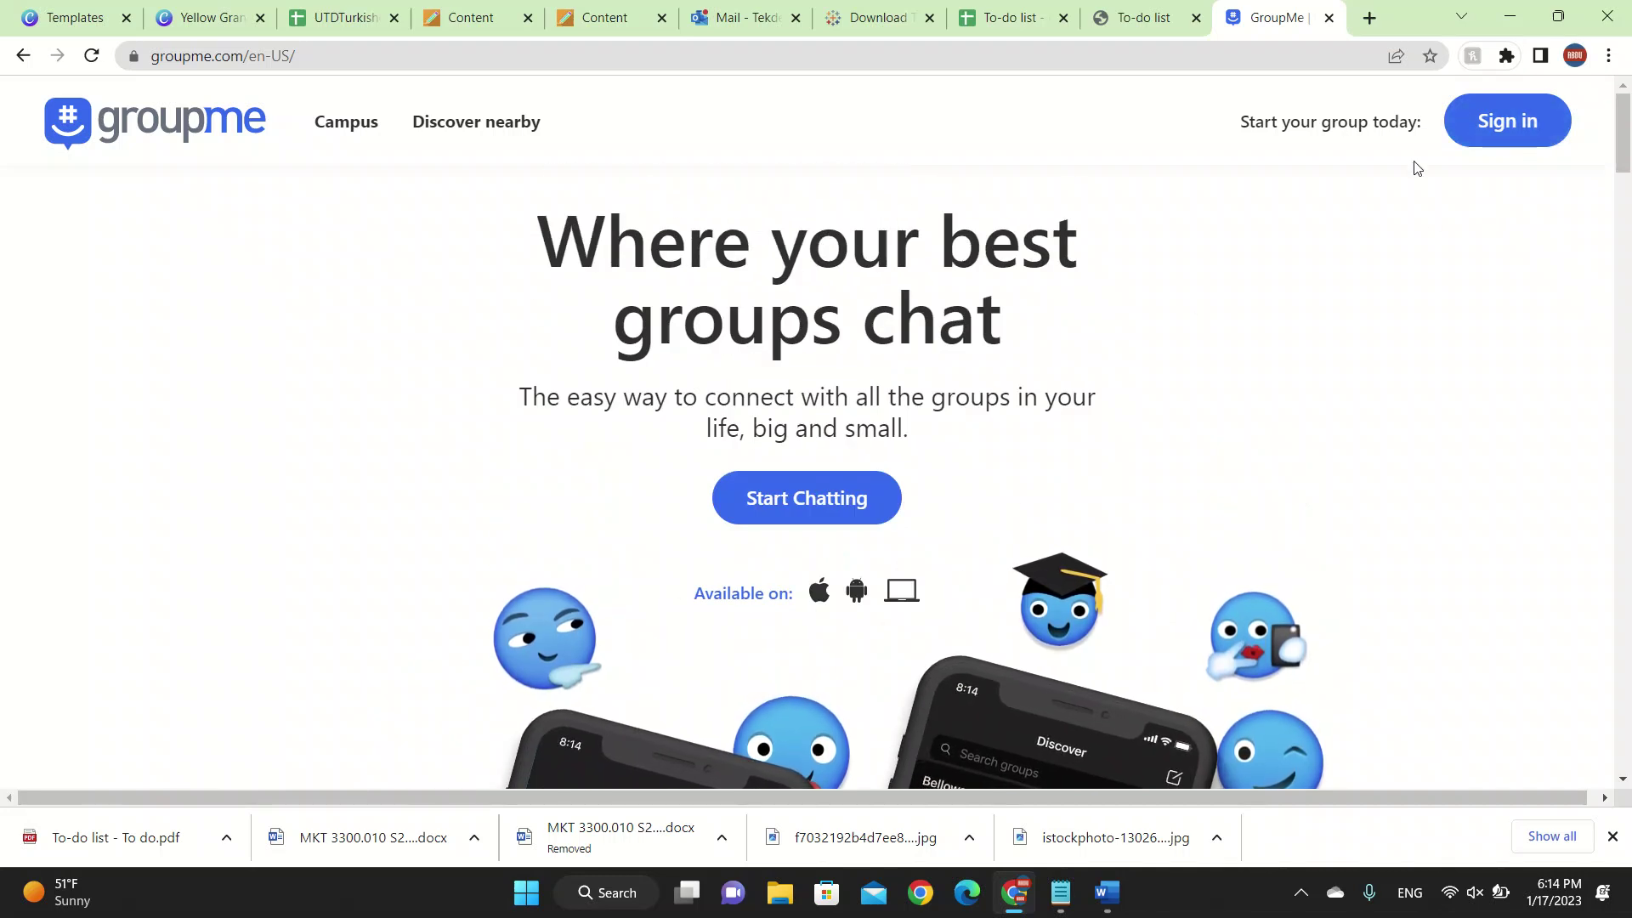
left_click(1491, 139)
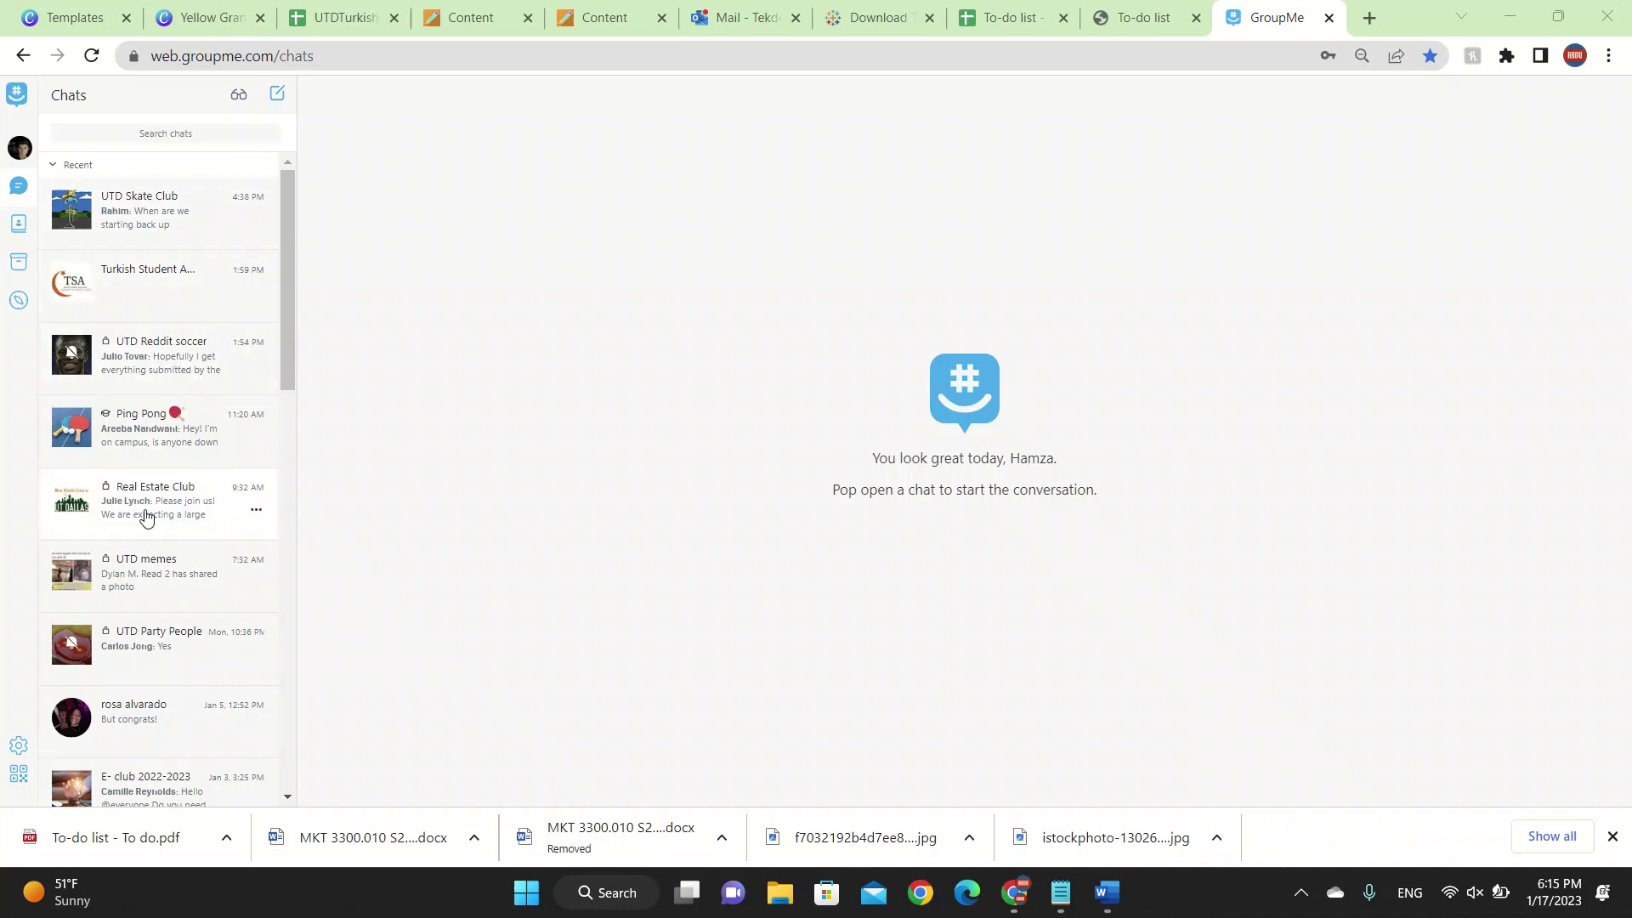
Step: Search the chats for 'he', then clear the search to restore all chats
left_click(230, 131)
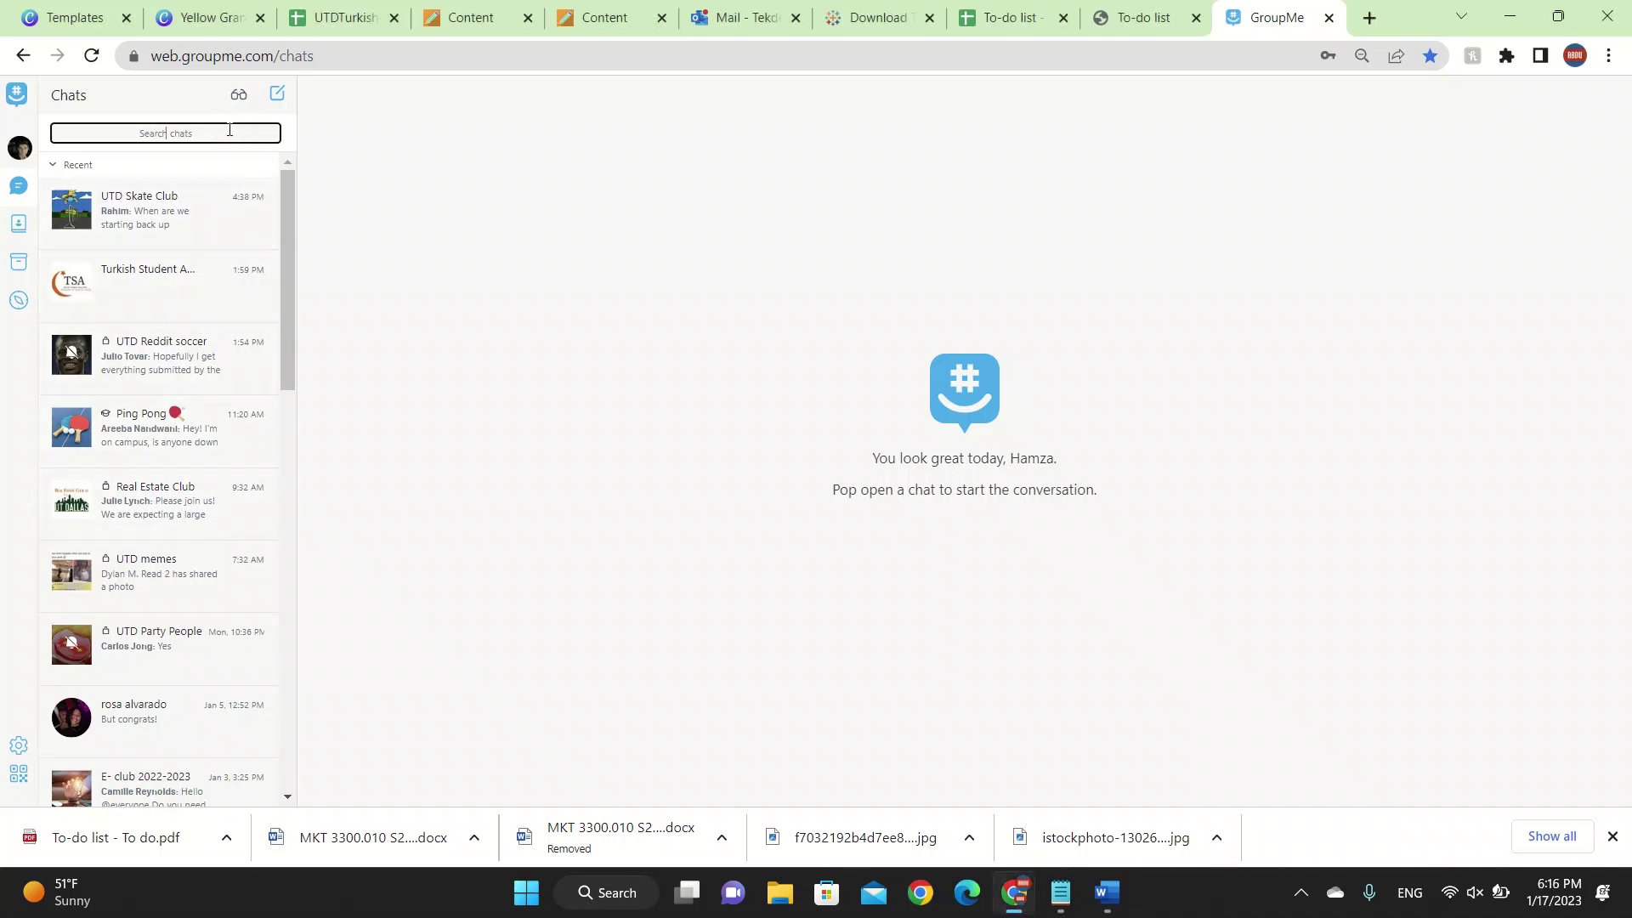
type("he")
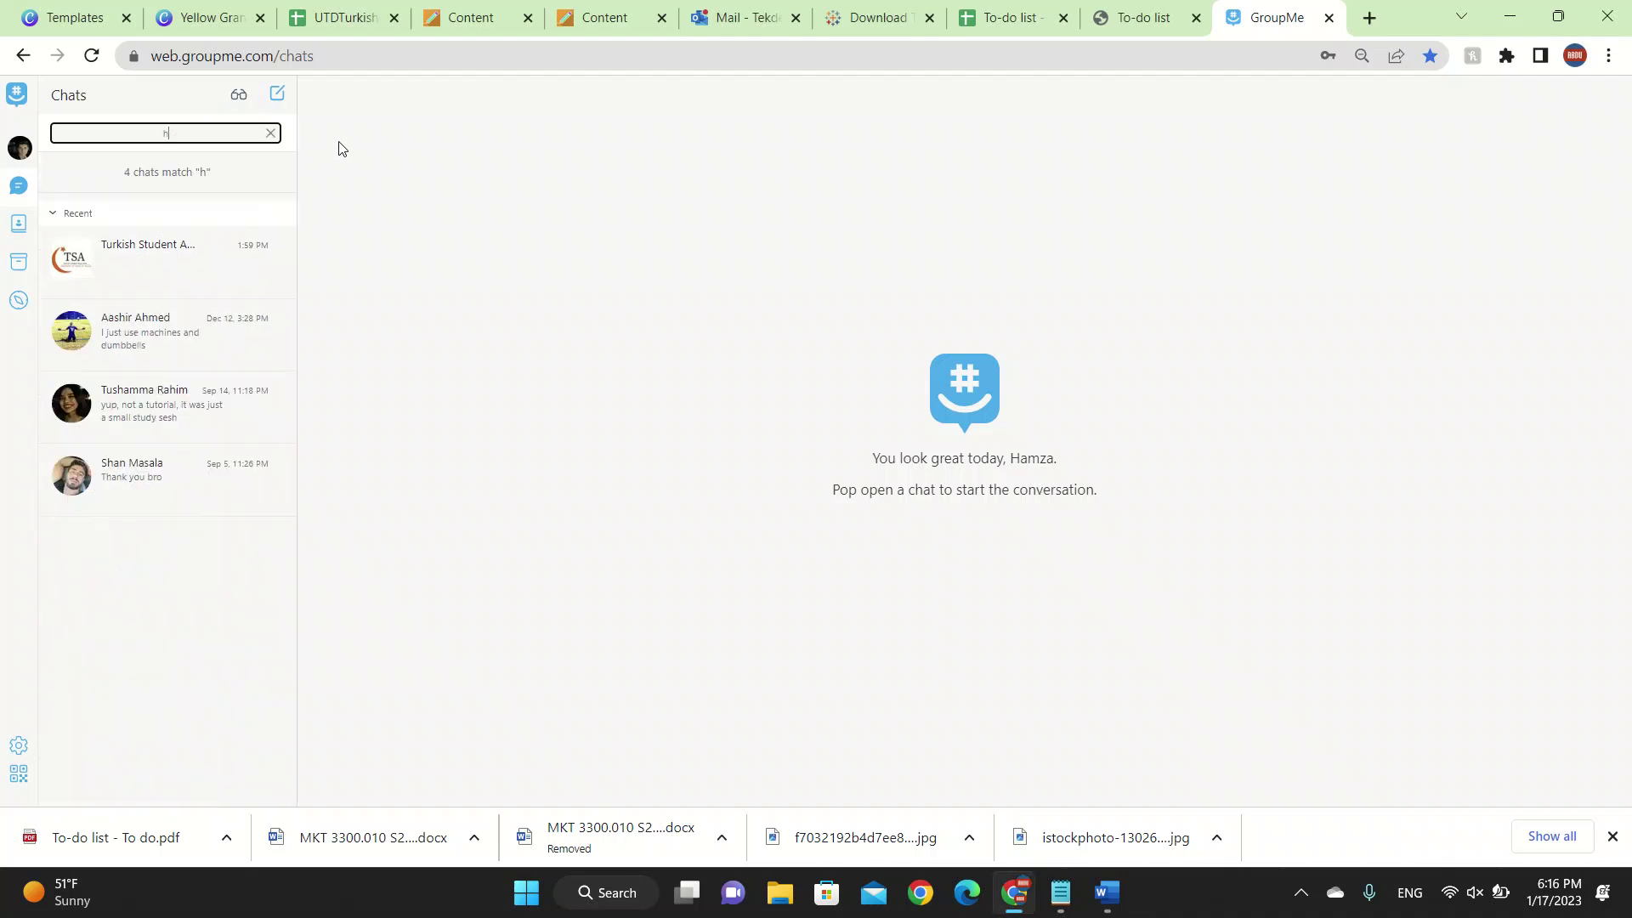
left_click(269, 136)
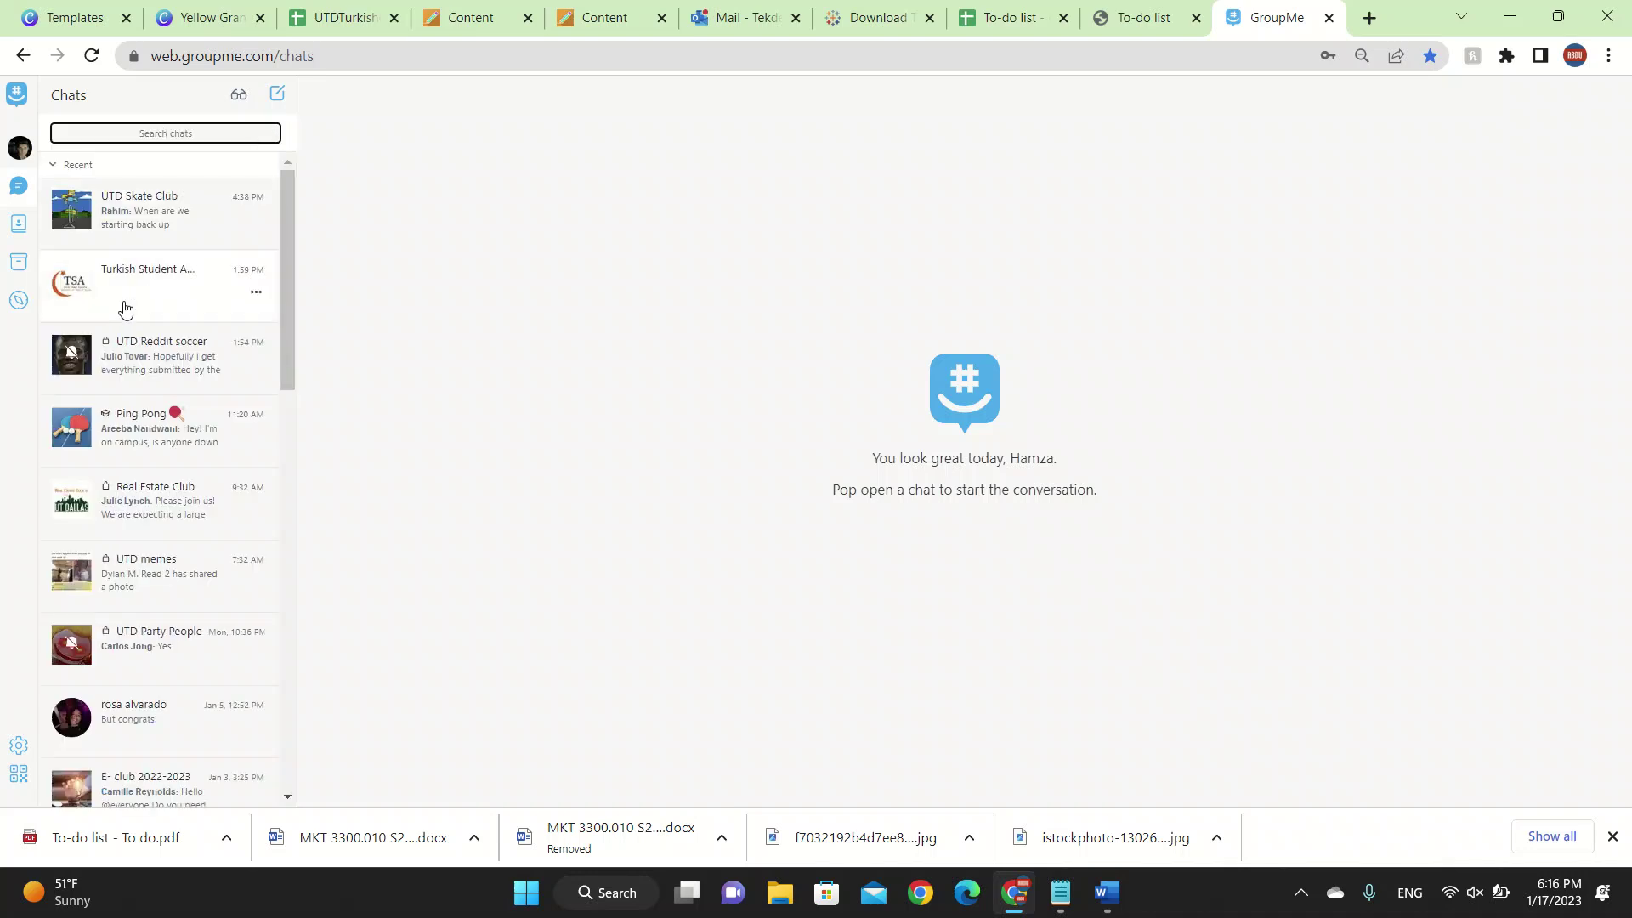
Step: Draft a new group 'Youtube WO' with topic 'saoidjioasjd', discard it, and reopen the new-chat menu
left_click(274, 101)
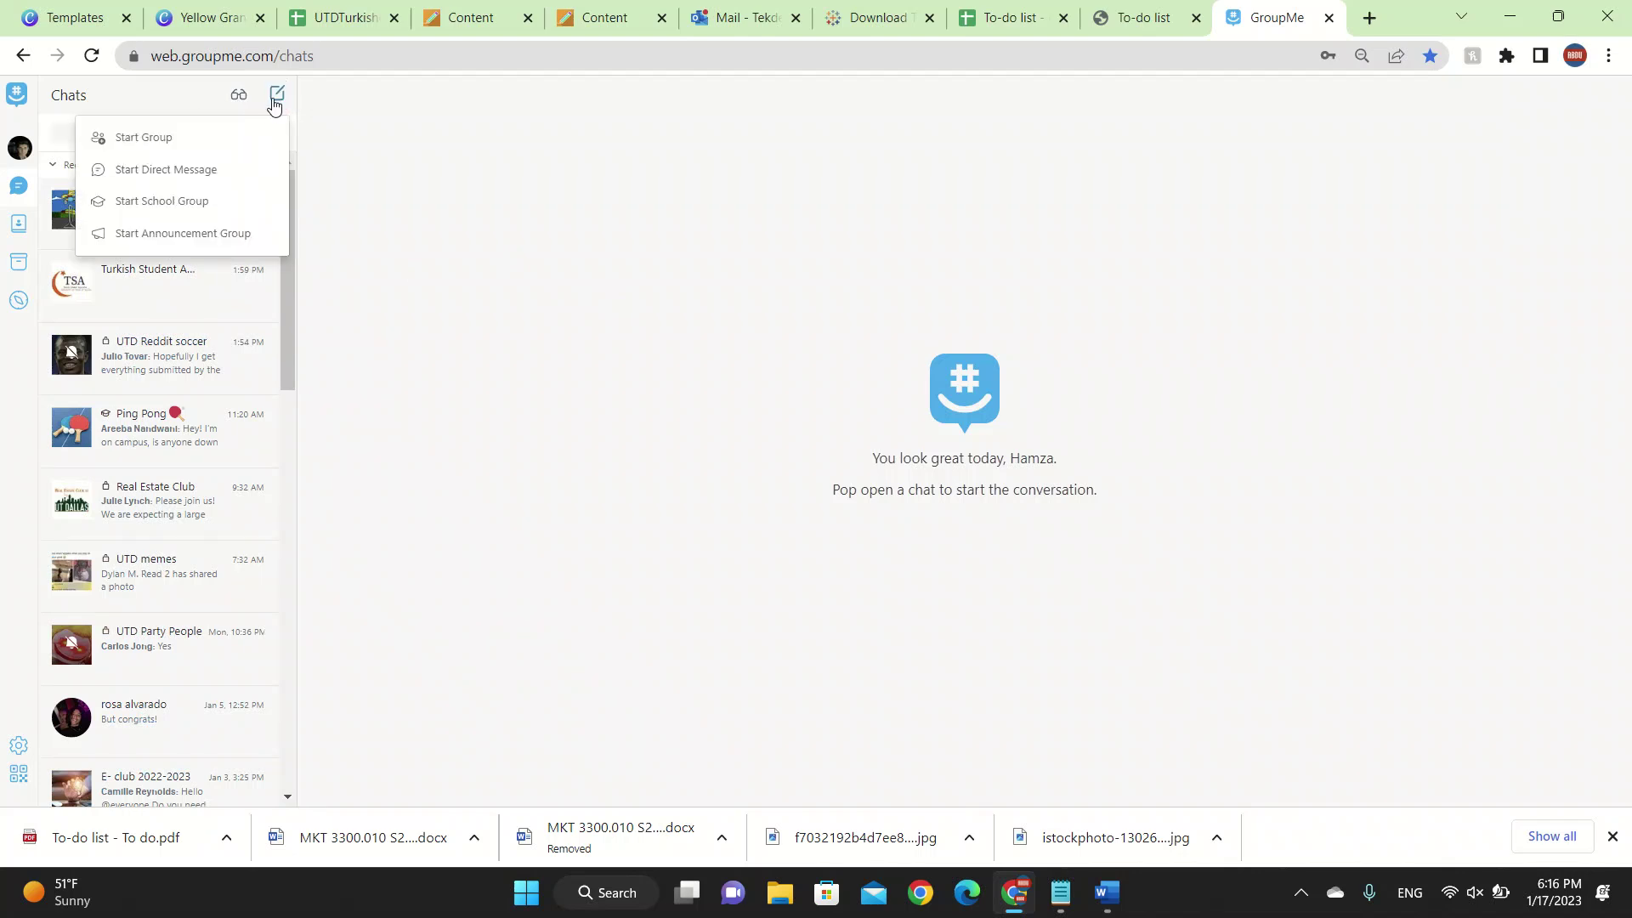
left_click(143, 140)
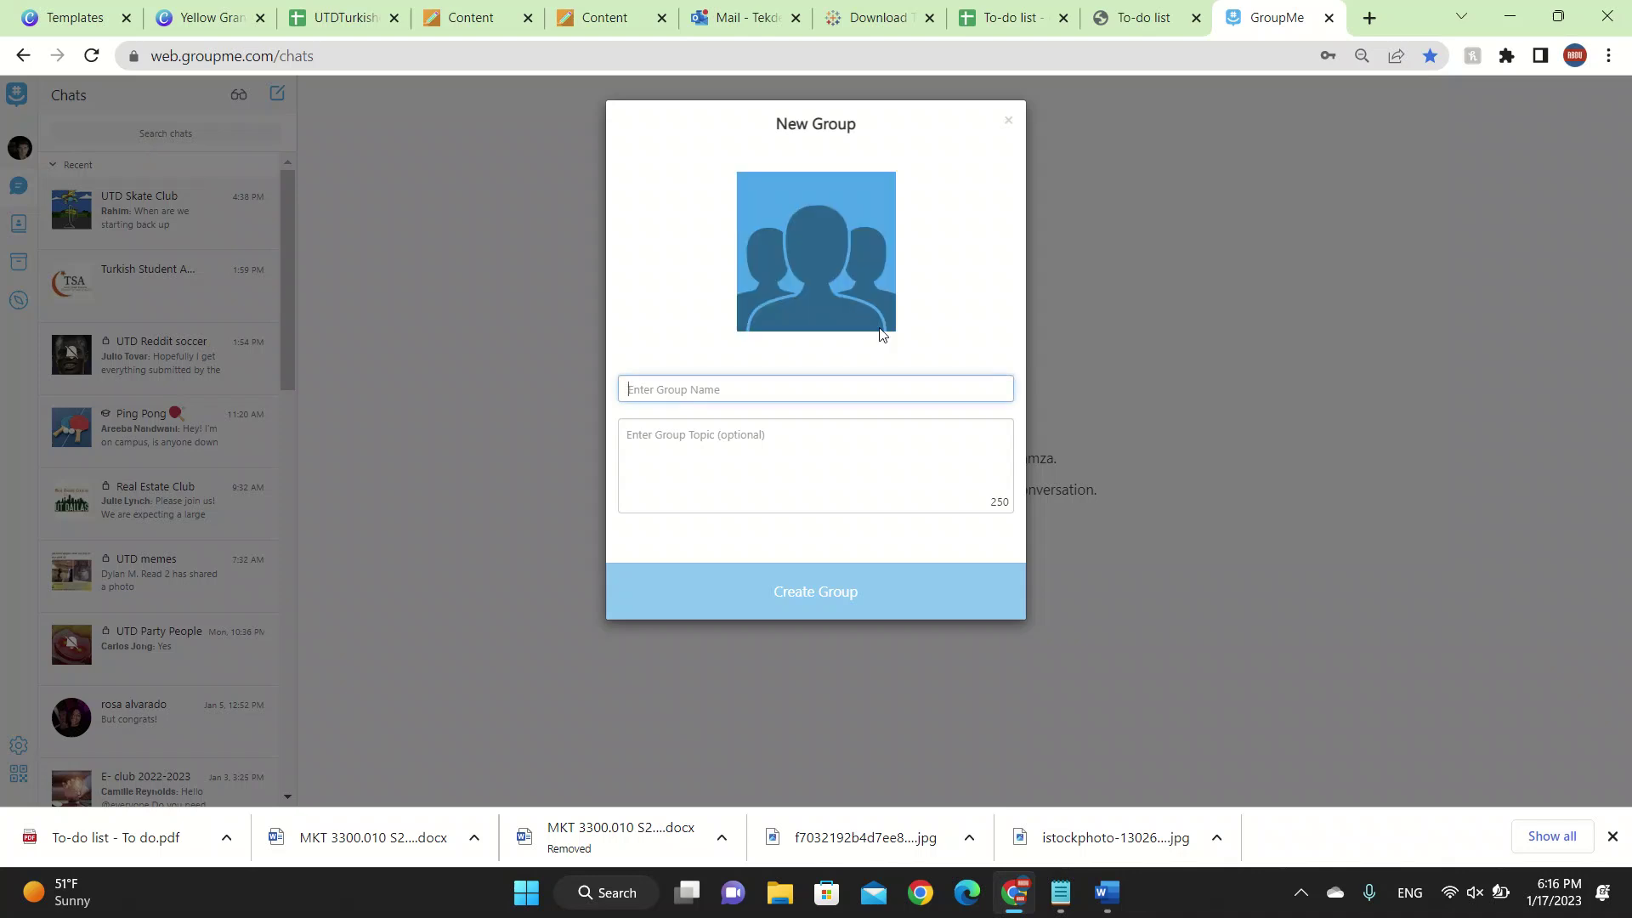
type("Youtube")
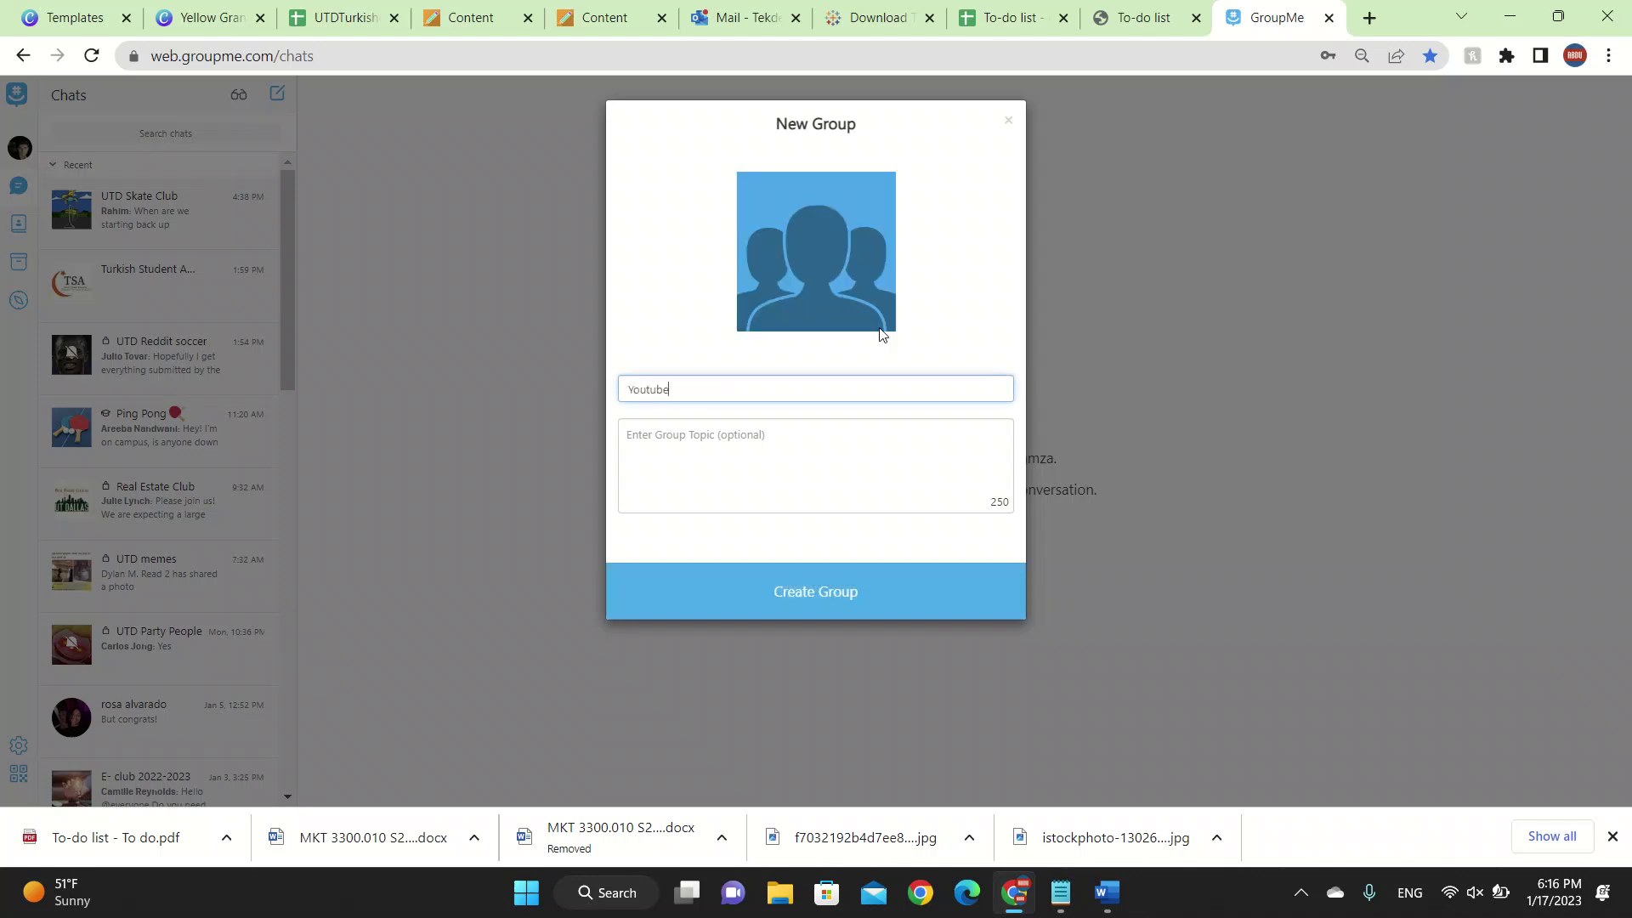
type(" WO")
left_click(790, 426)
type("saoidjioasjd")
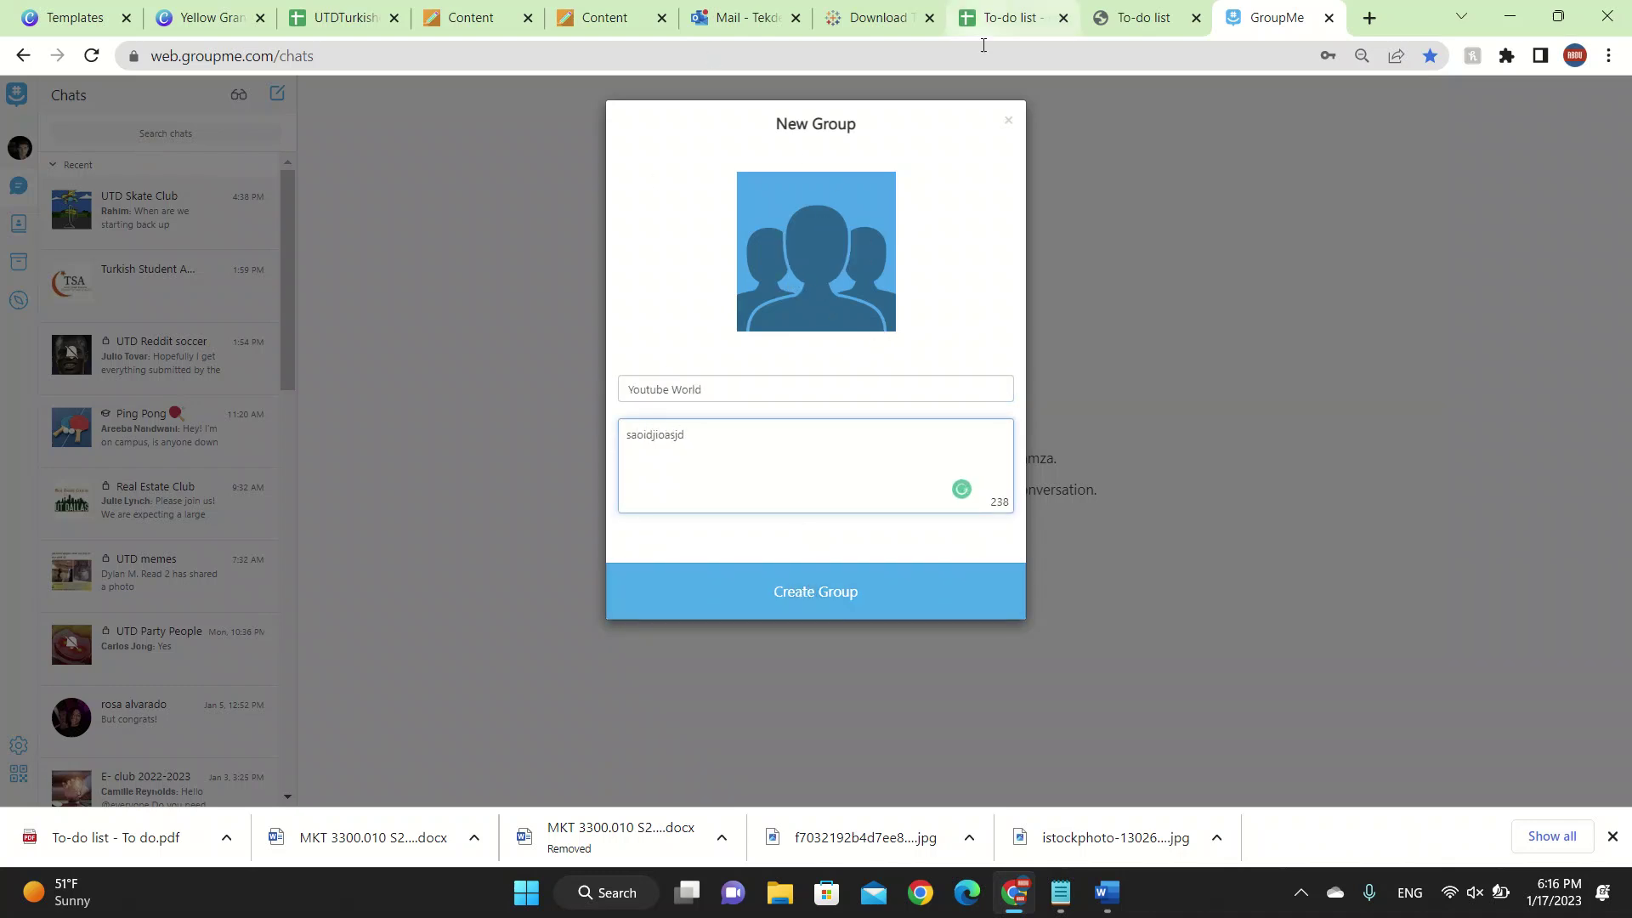
left_click(1009, 121)
left_click(276, 95)
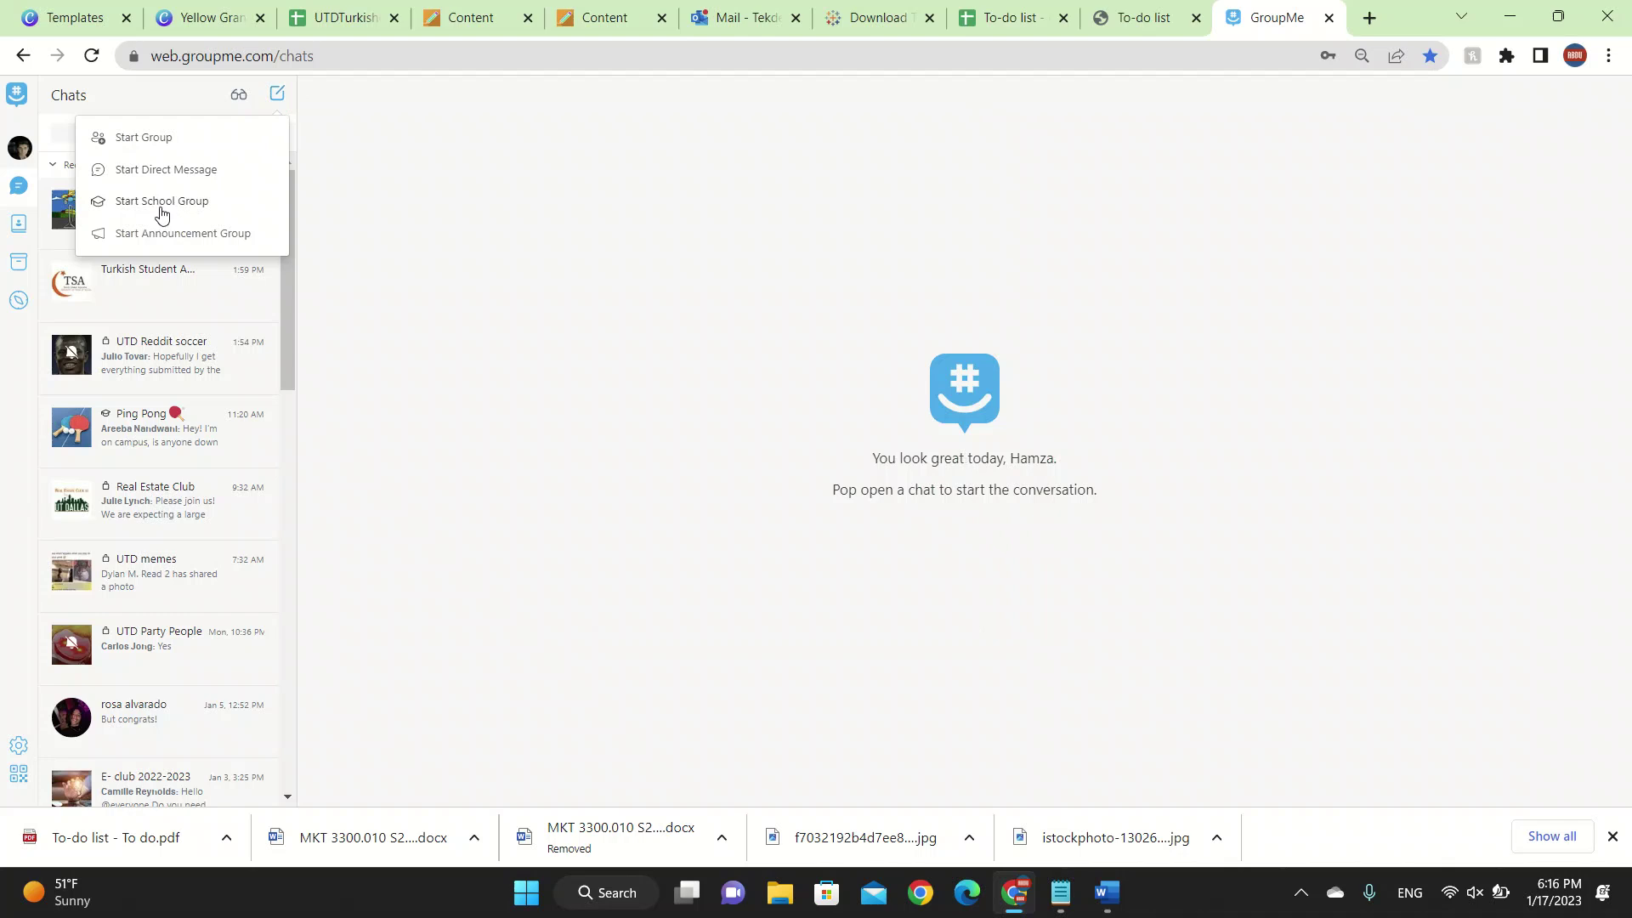
Step: Preview the Start School Group form, close it, then reopen and dismiss the new-conversation menu
left_click(211, 209)
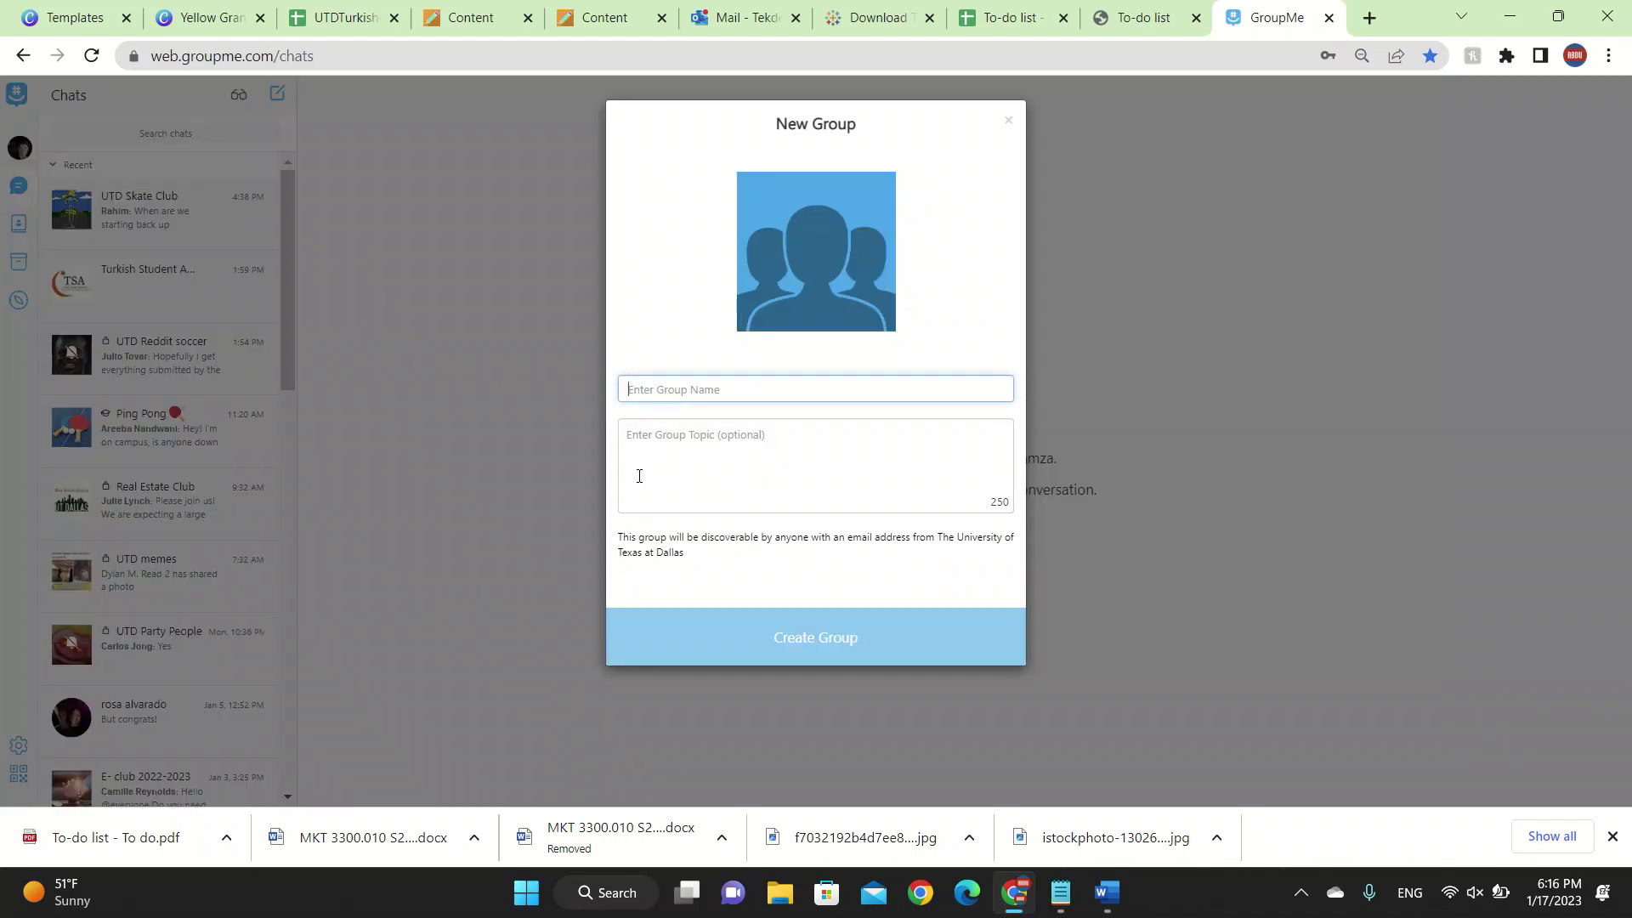
left_click(501, 401)
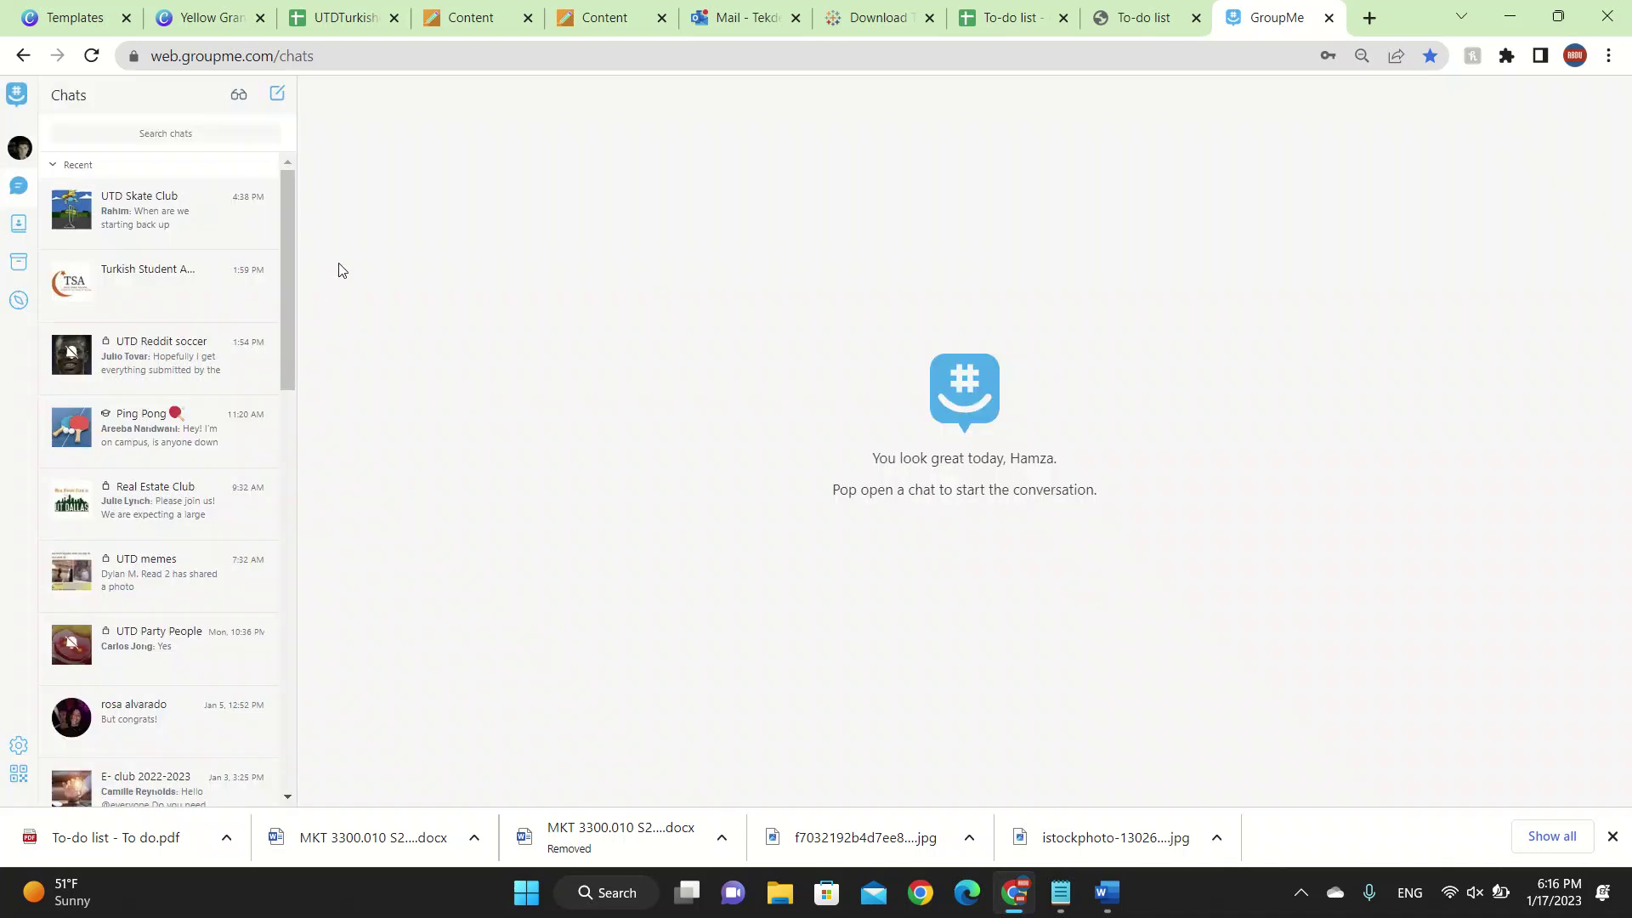
left_click(281, 96)
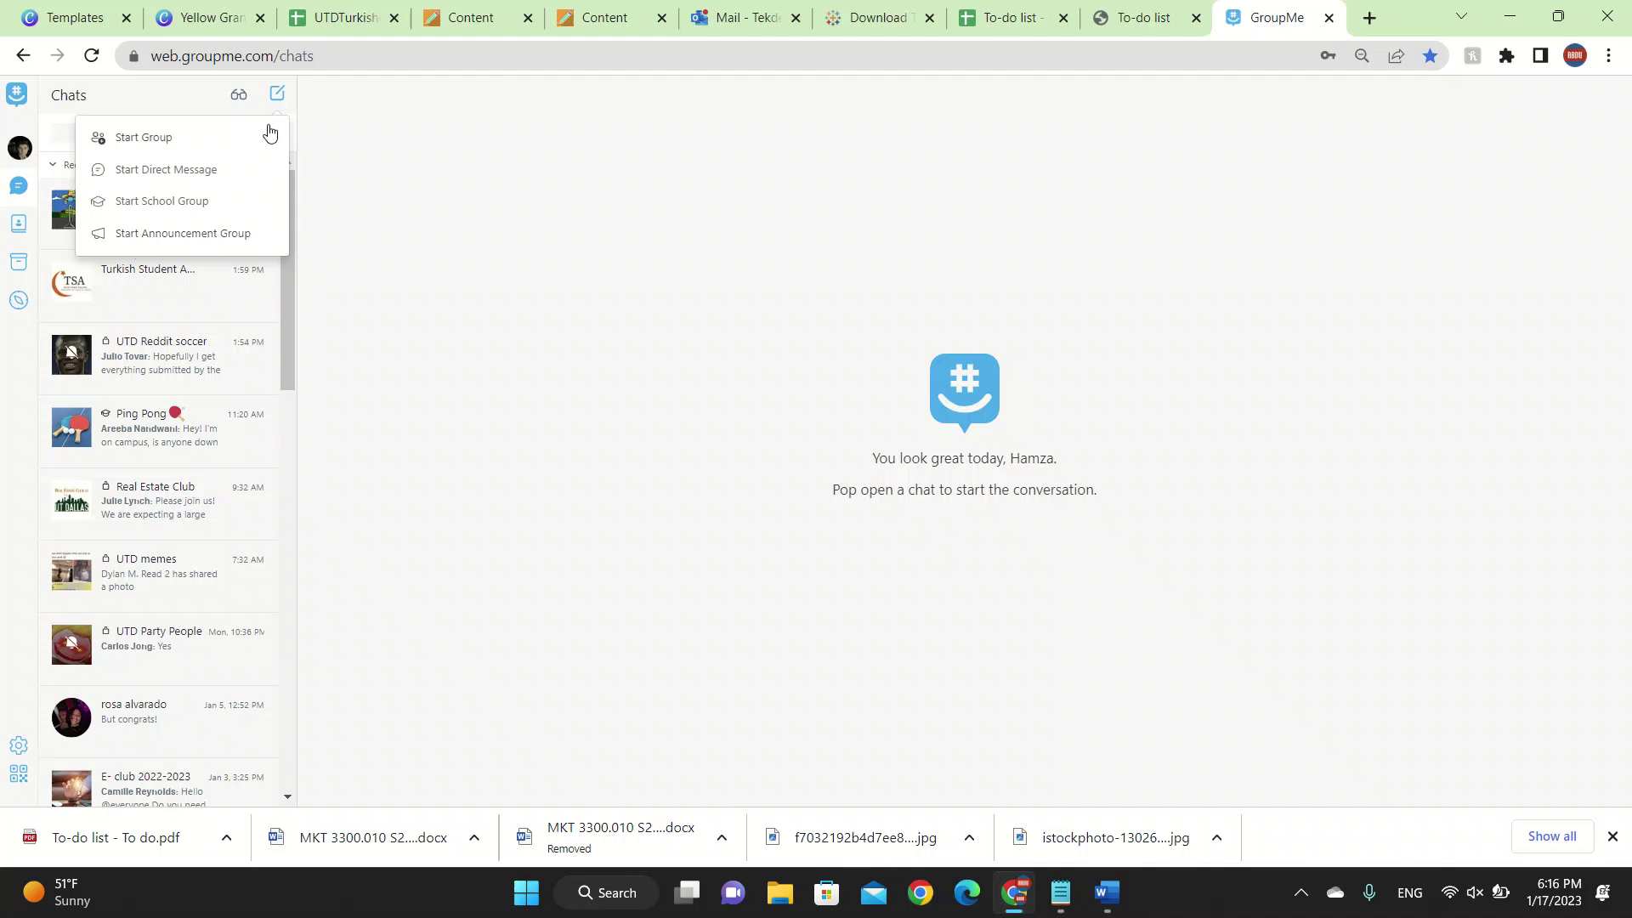
left_click(277, 96)
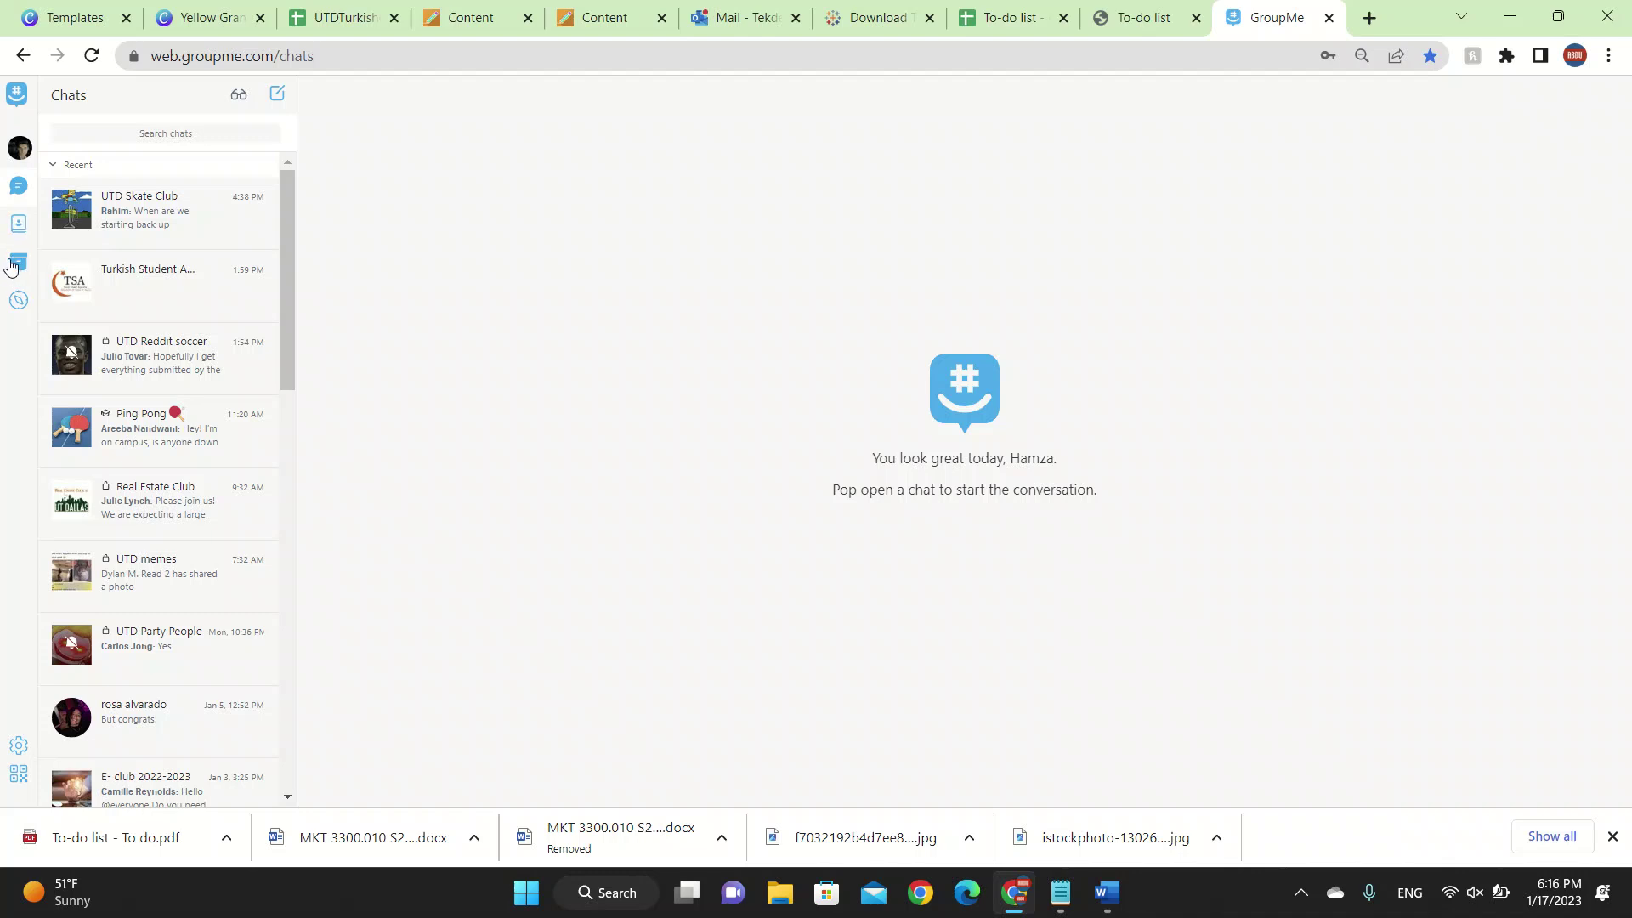
Step: Look through Contacts and Archive, then open Discover and allow location access
left_click(16, 229)
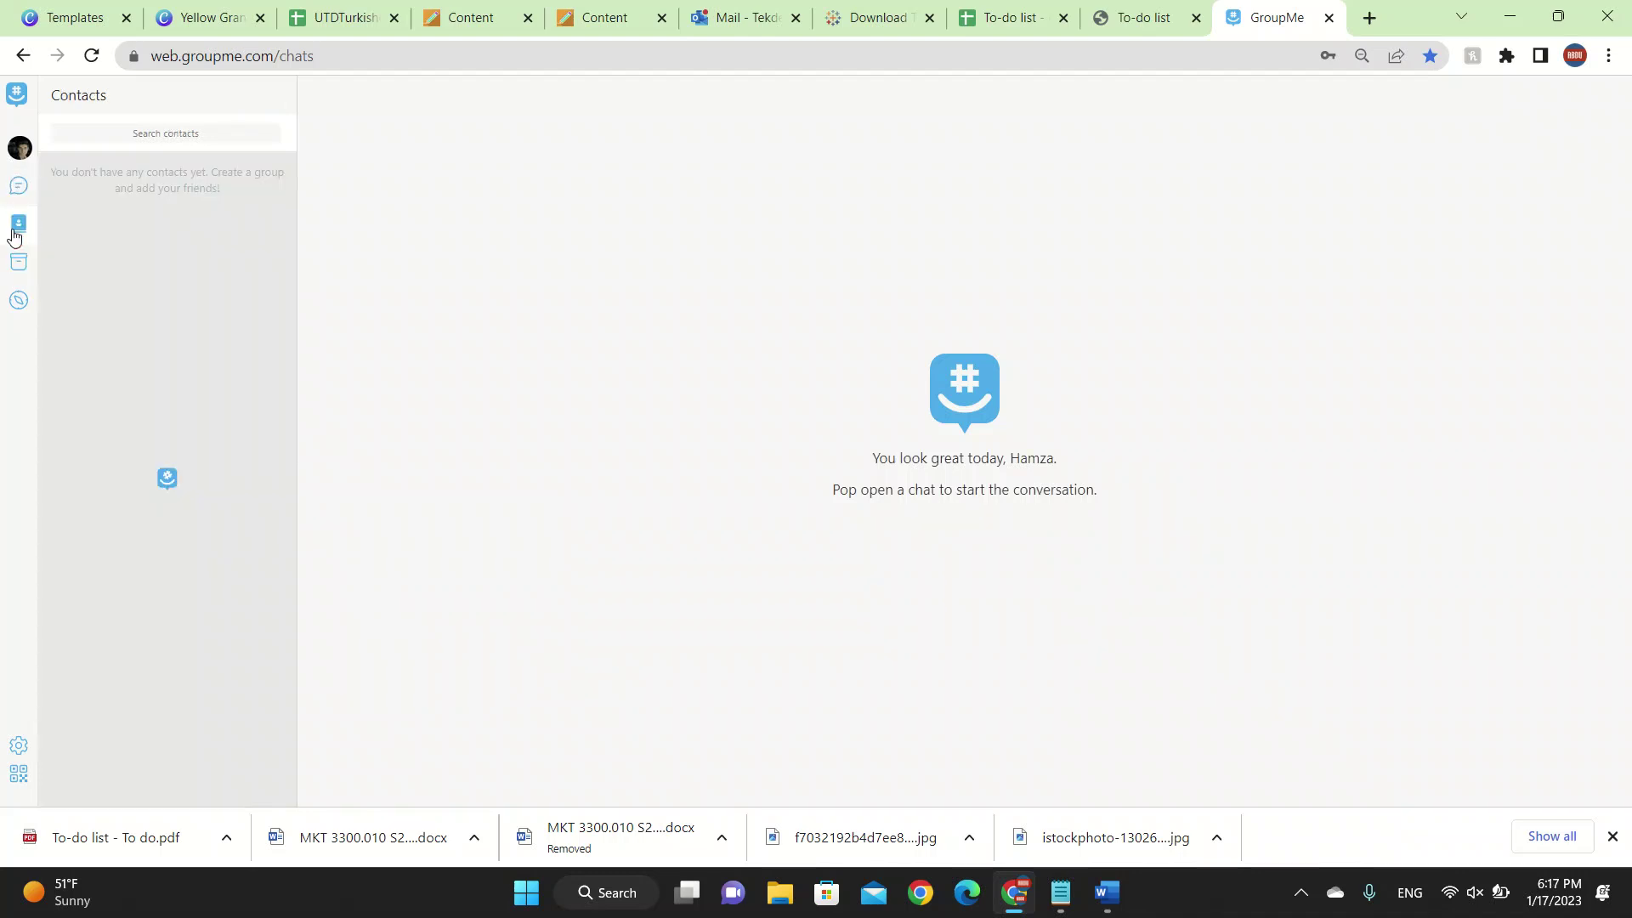
left_click(19, 263)
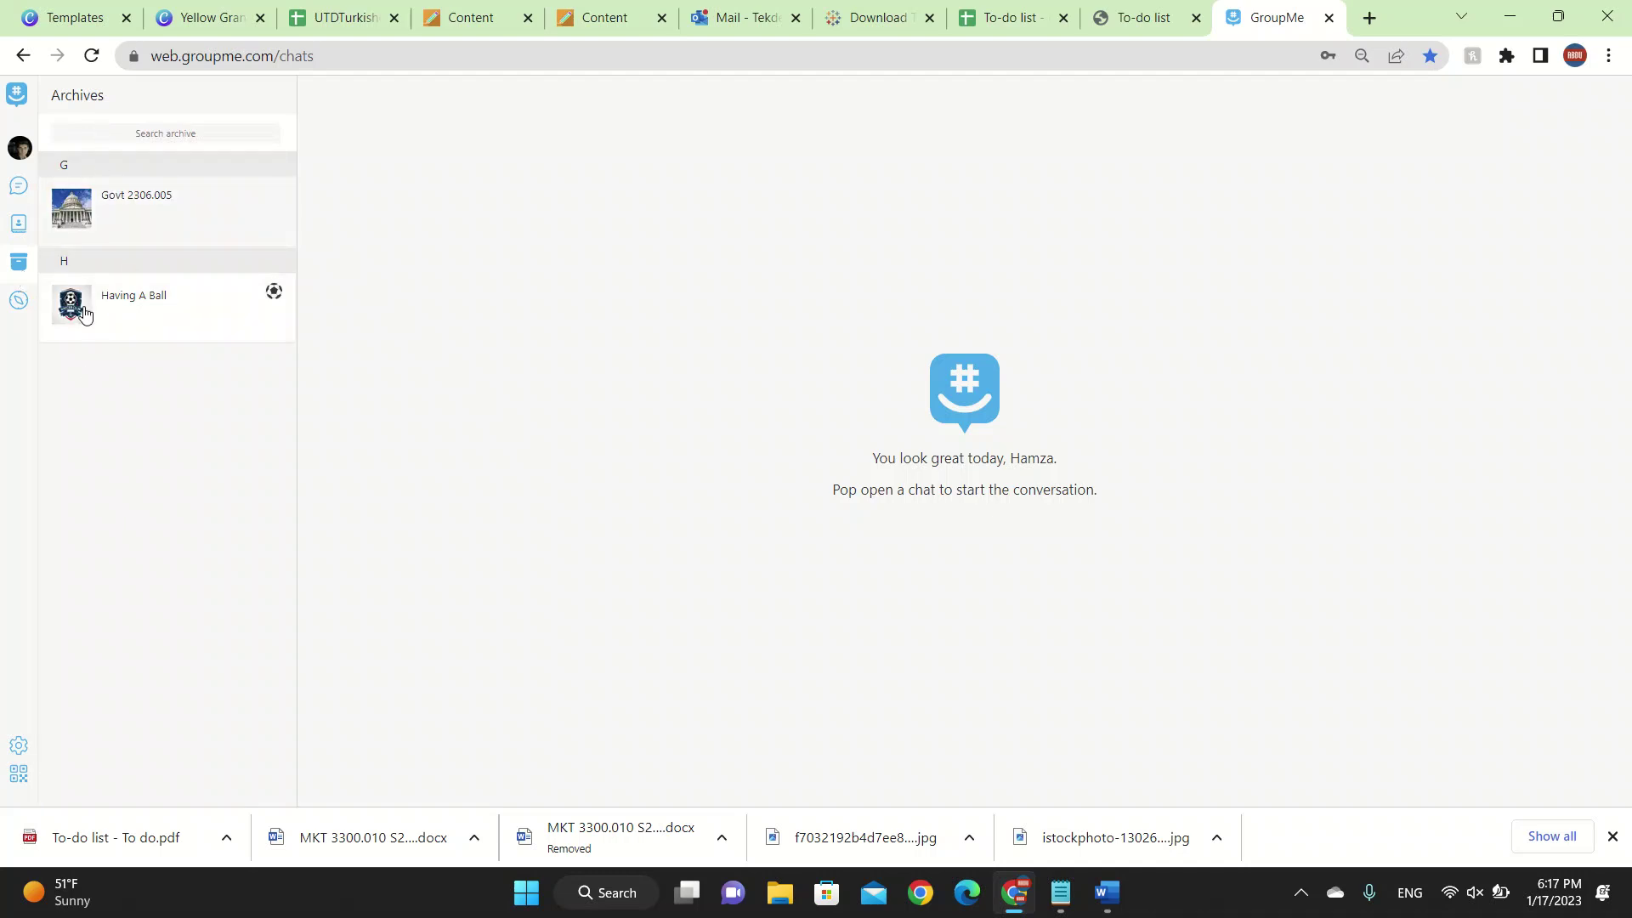
left_click(19, 299)
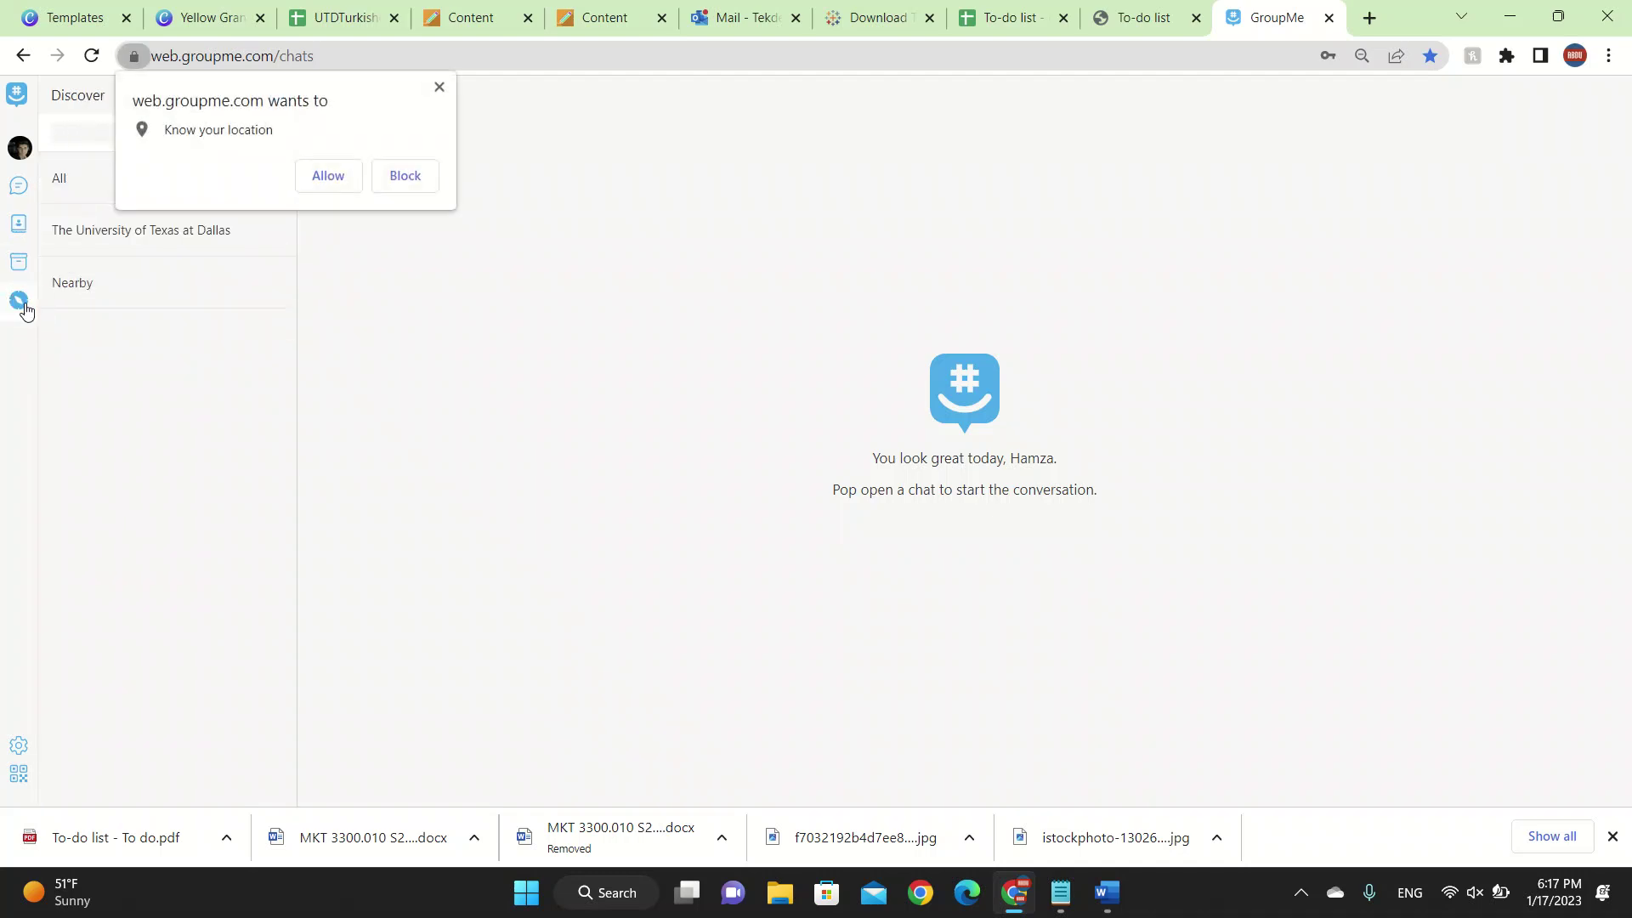
left_click(318, 177)
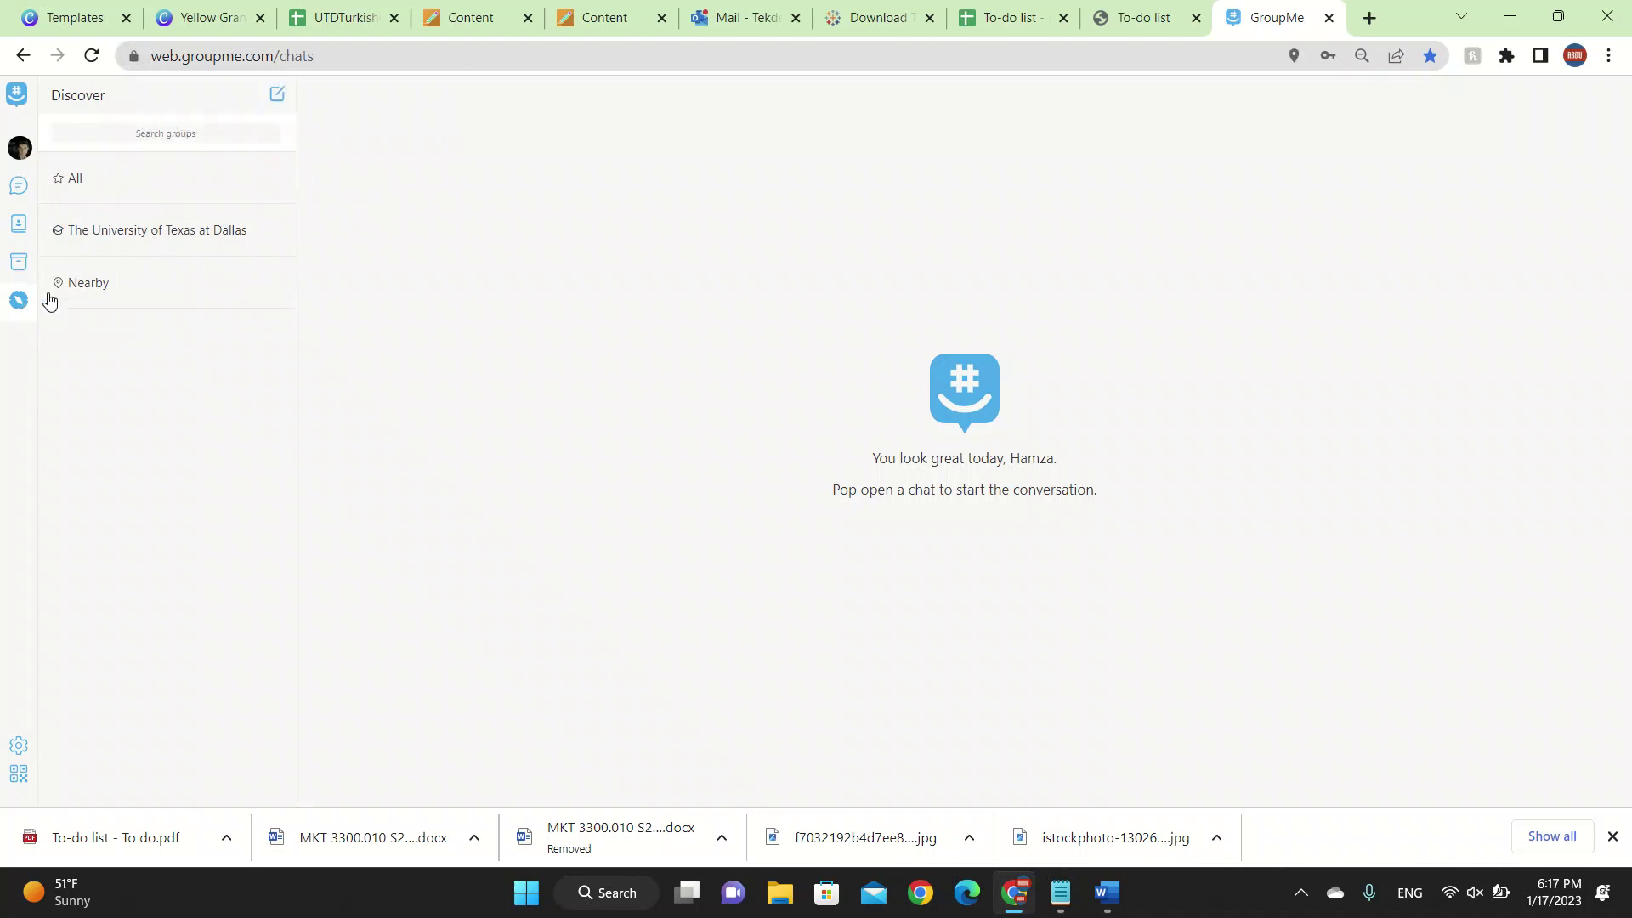
left_click(125, 186)
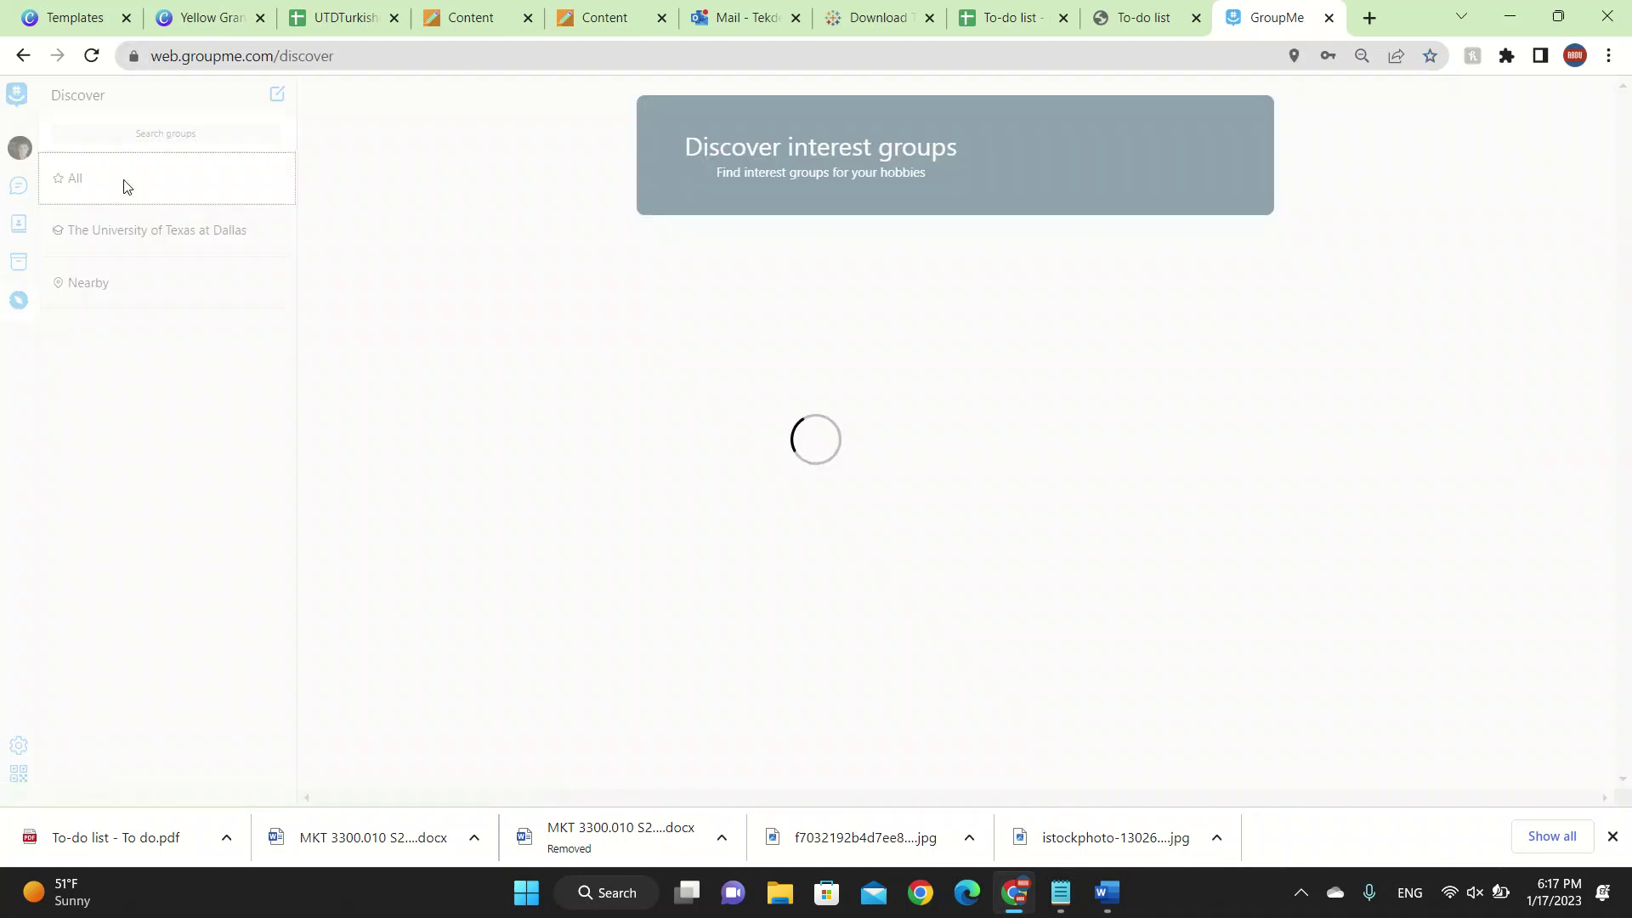
scroll(832, 591, "down", 2)
scroll(830, 590, "up", 2)
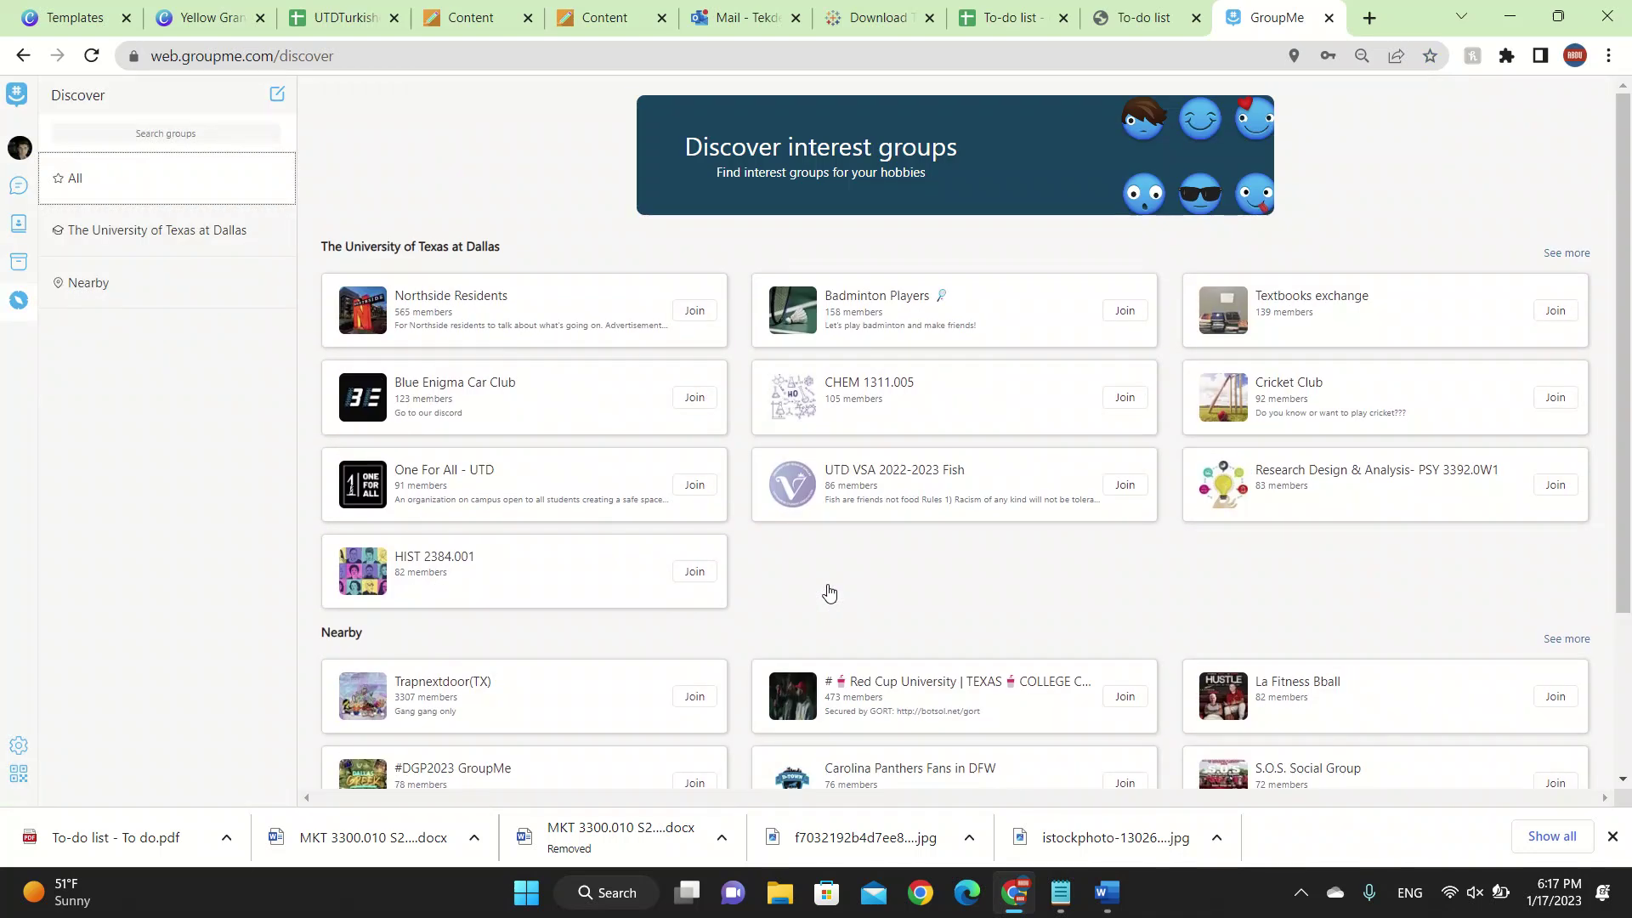
scroll(830, 590, "down", 3)
scroll(1248, 366, "up", 3)
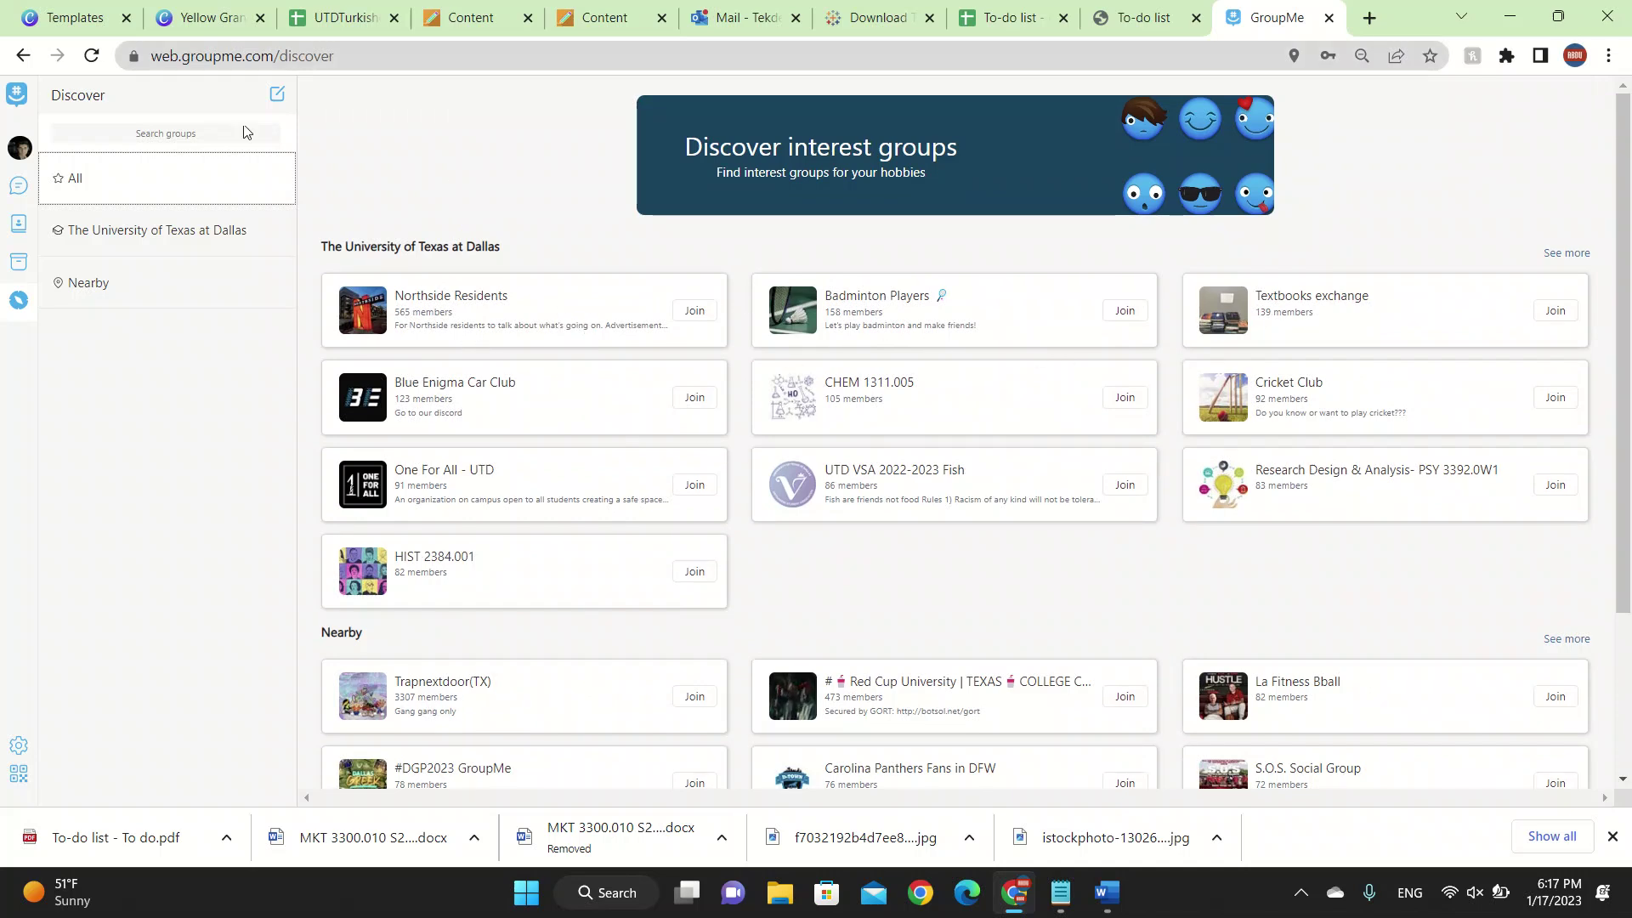
left_click(105, 293)
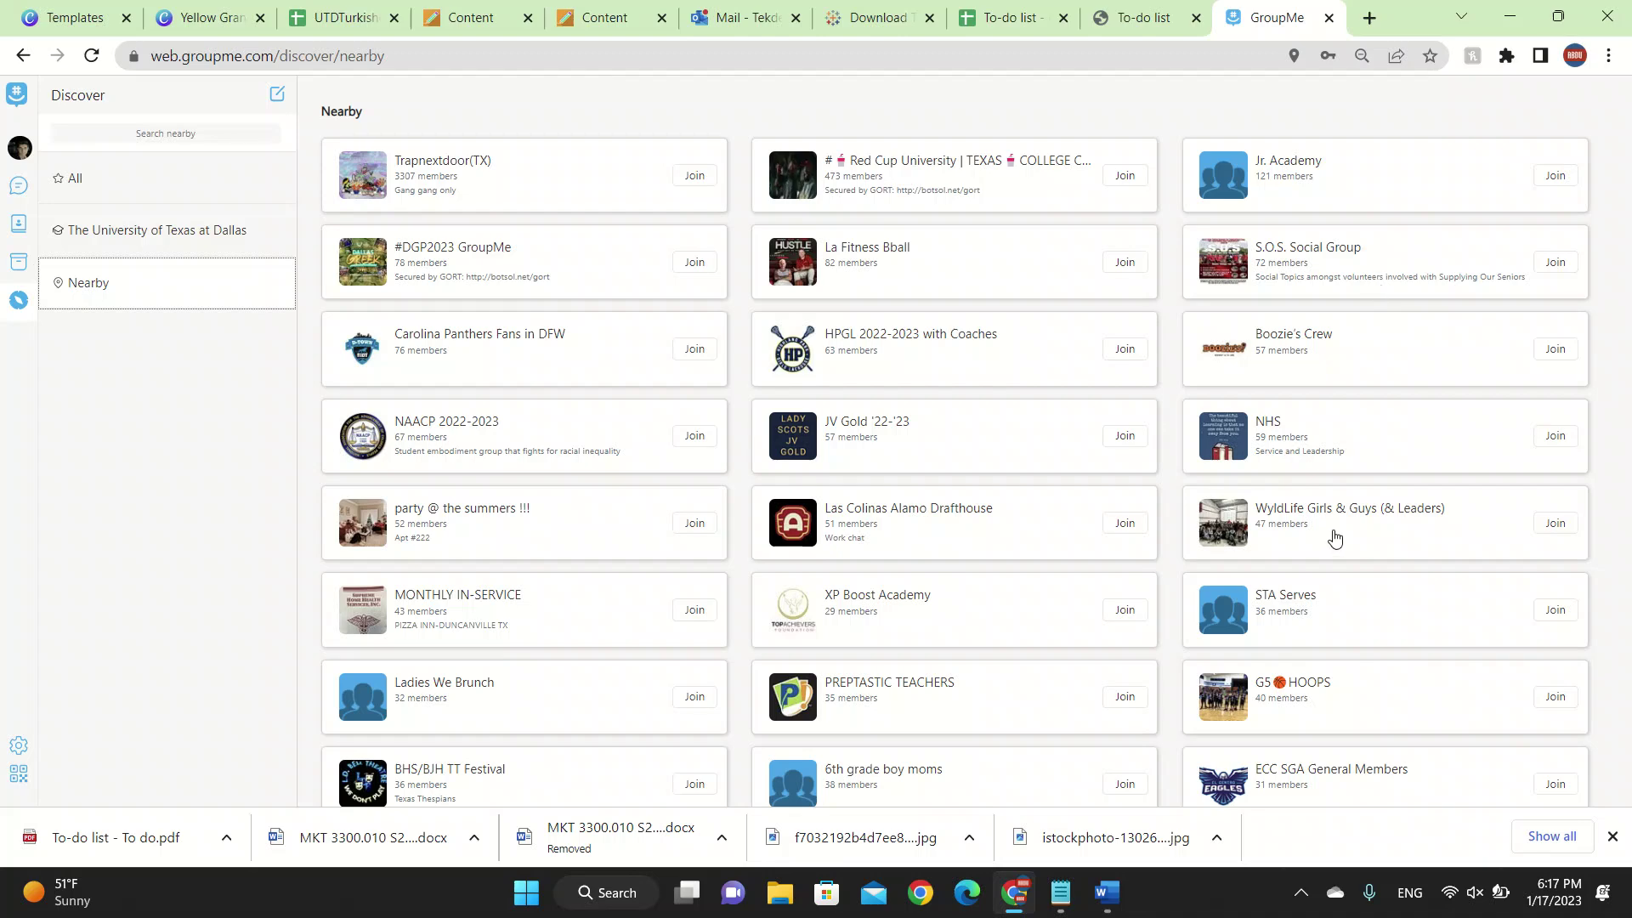
scroll(1181, 633, "down", 2)
scroll(1182, 637, "down", 5)
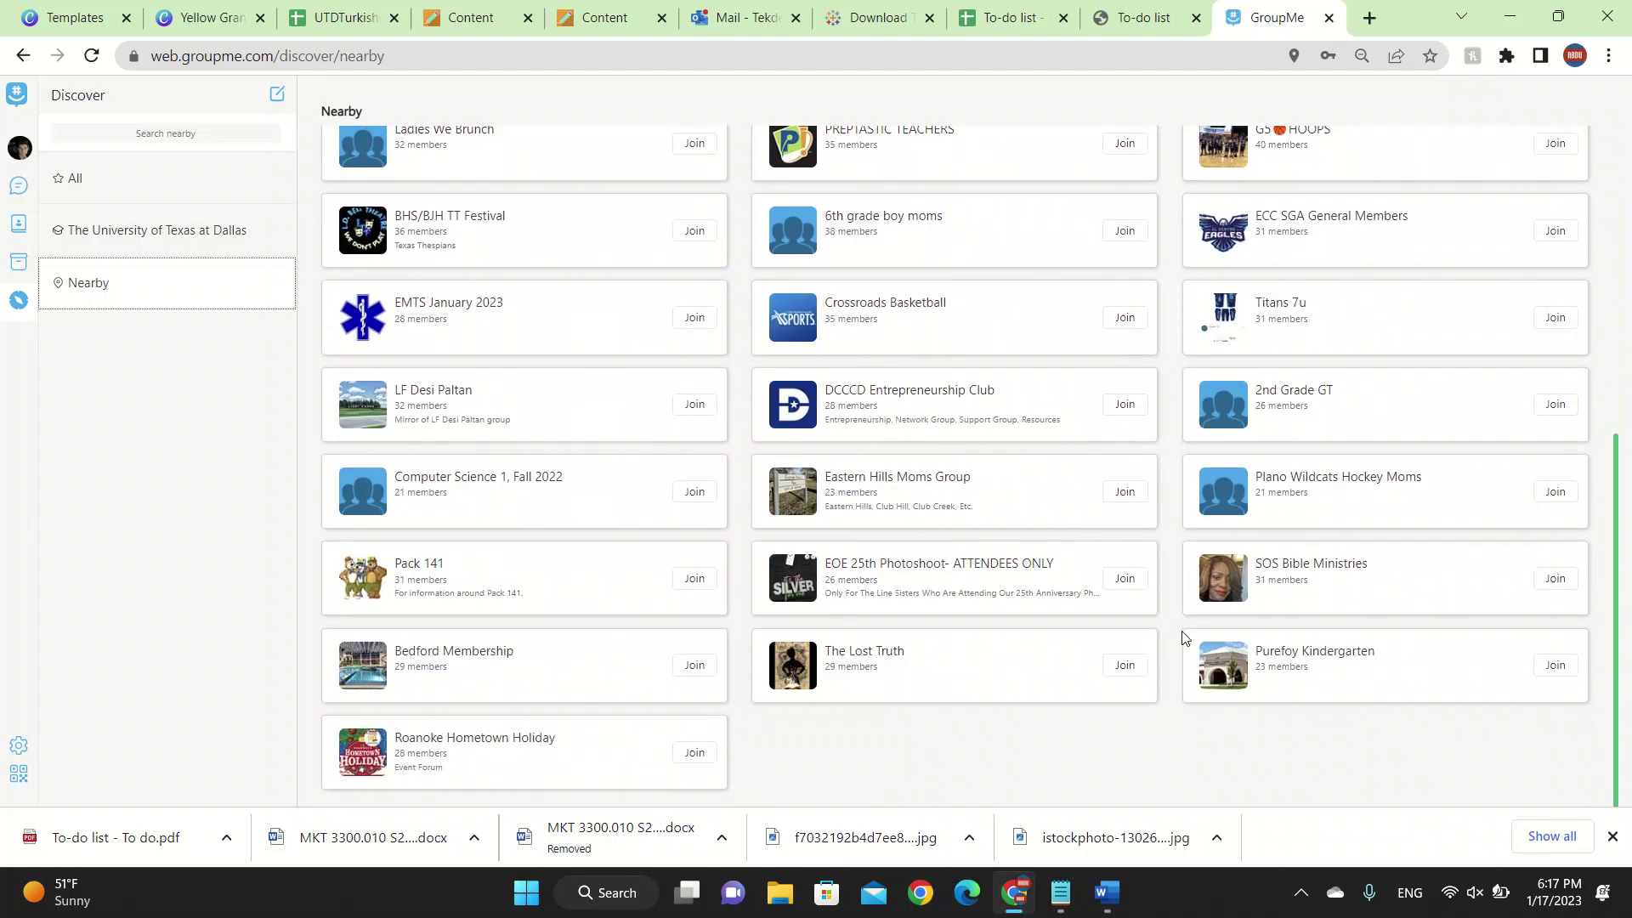
scroll(769, 497, "up", 7)
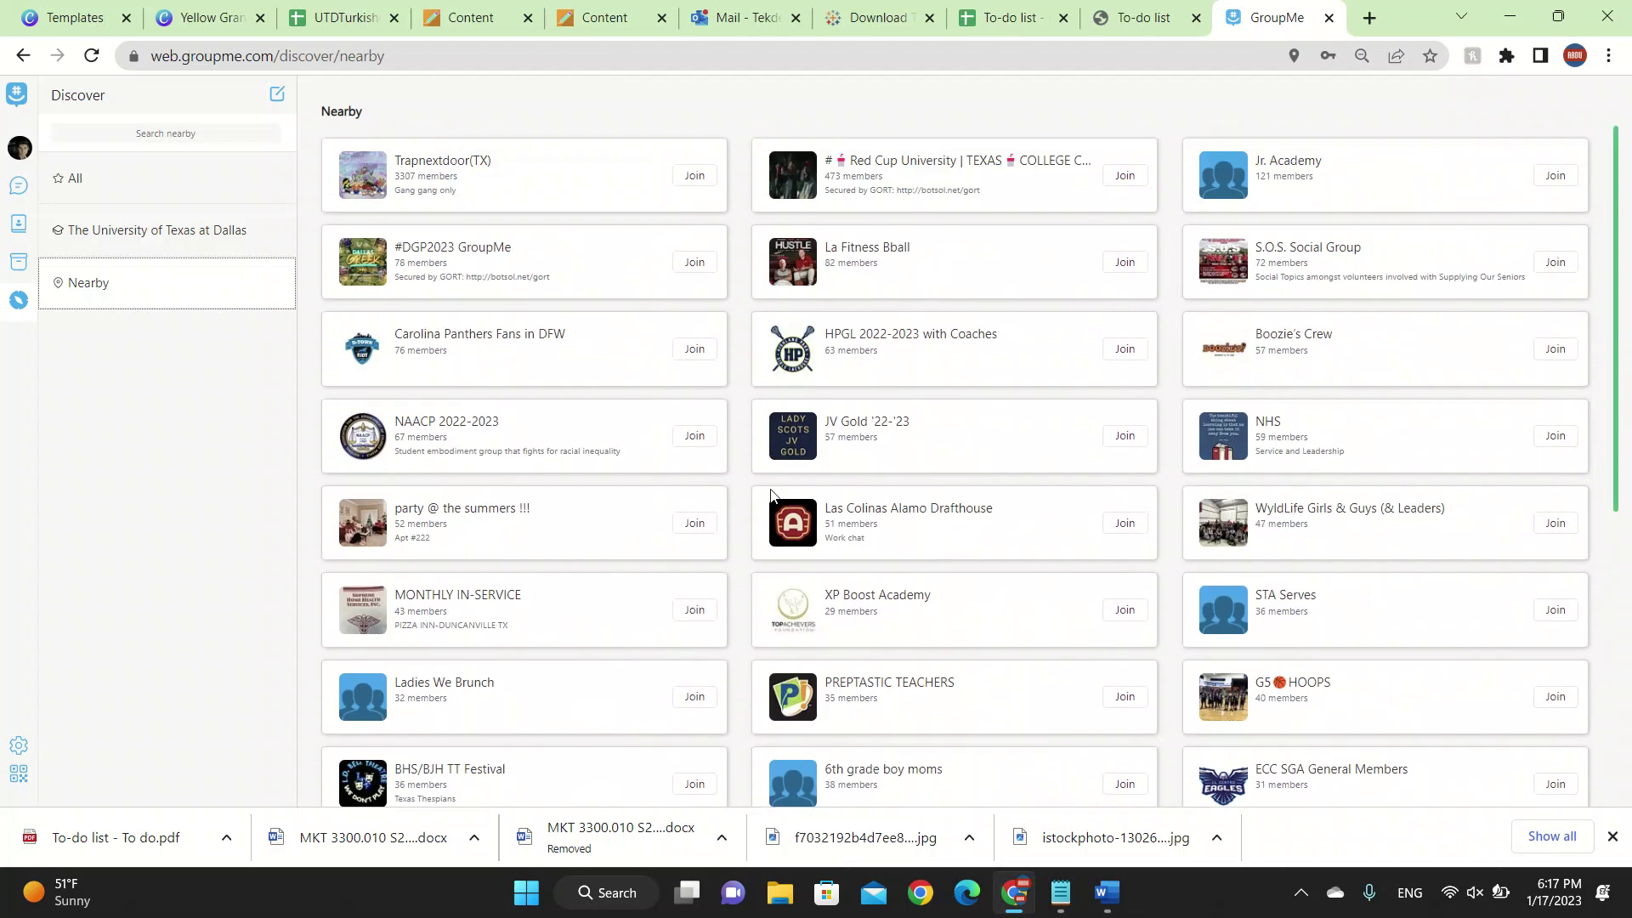
Step: Request to join the party @ the summers !!! group, leaving it Pending
left_click(555, 533)
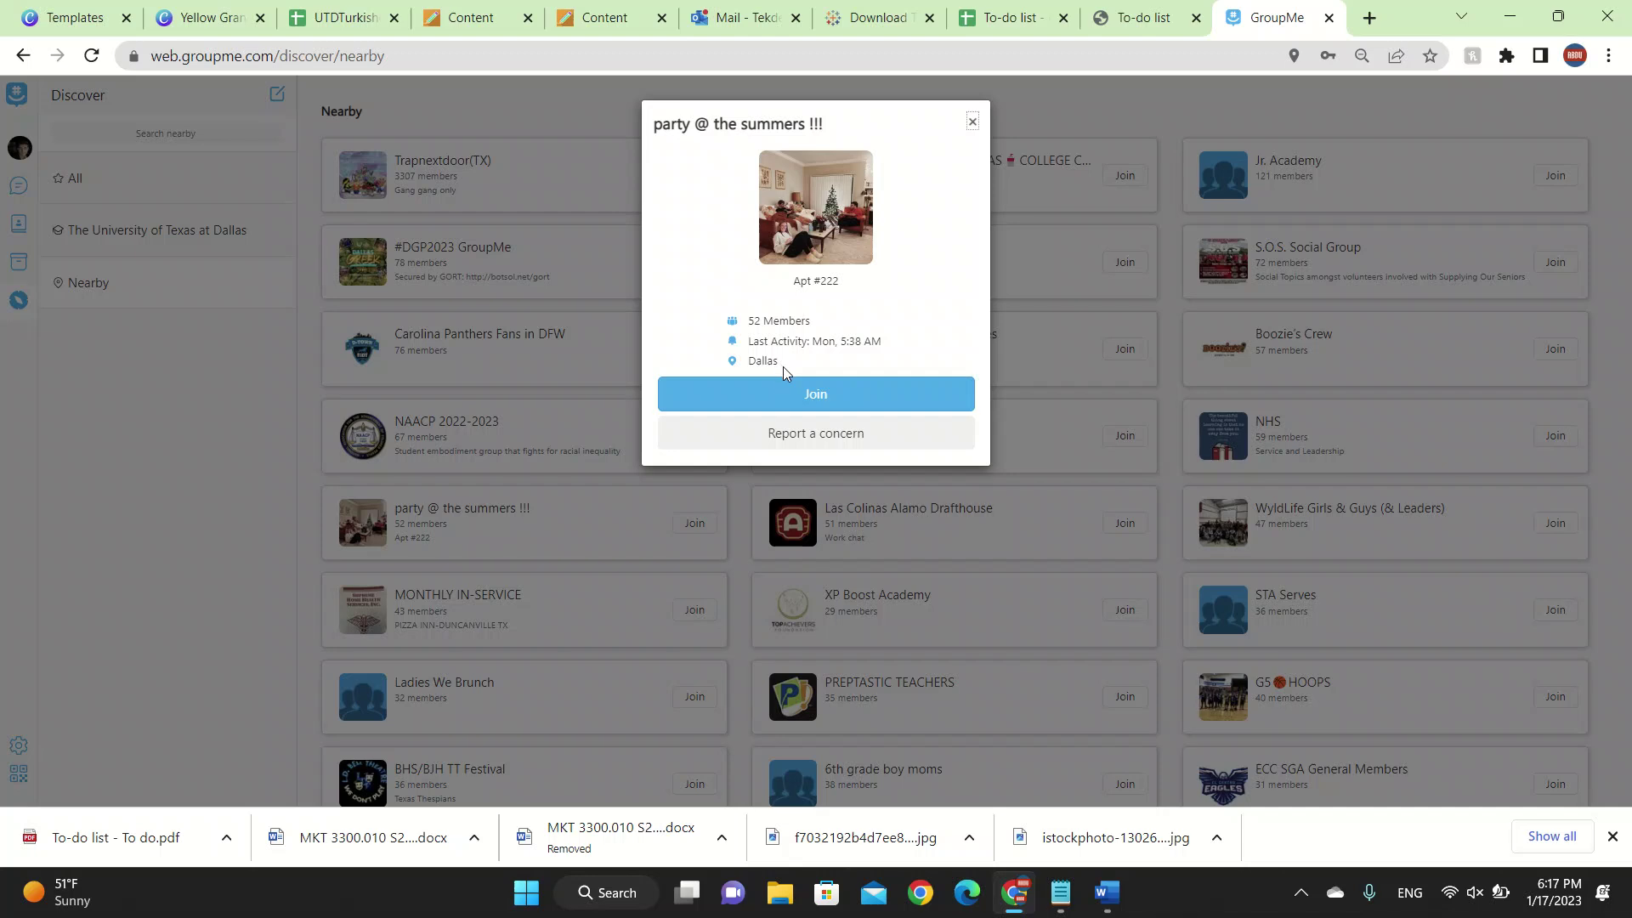
left_click(797, 387)
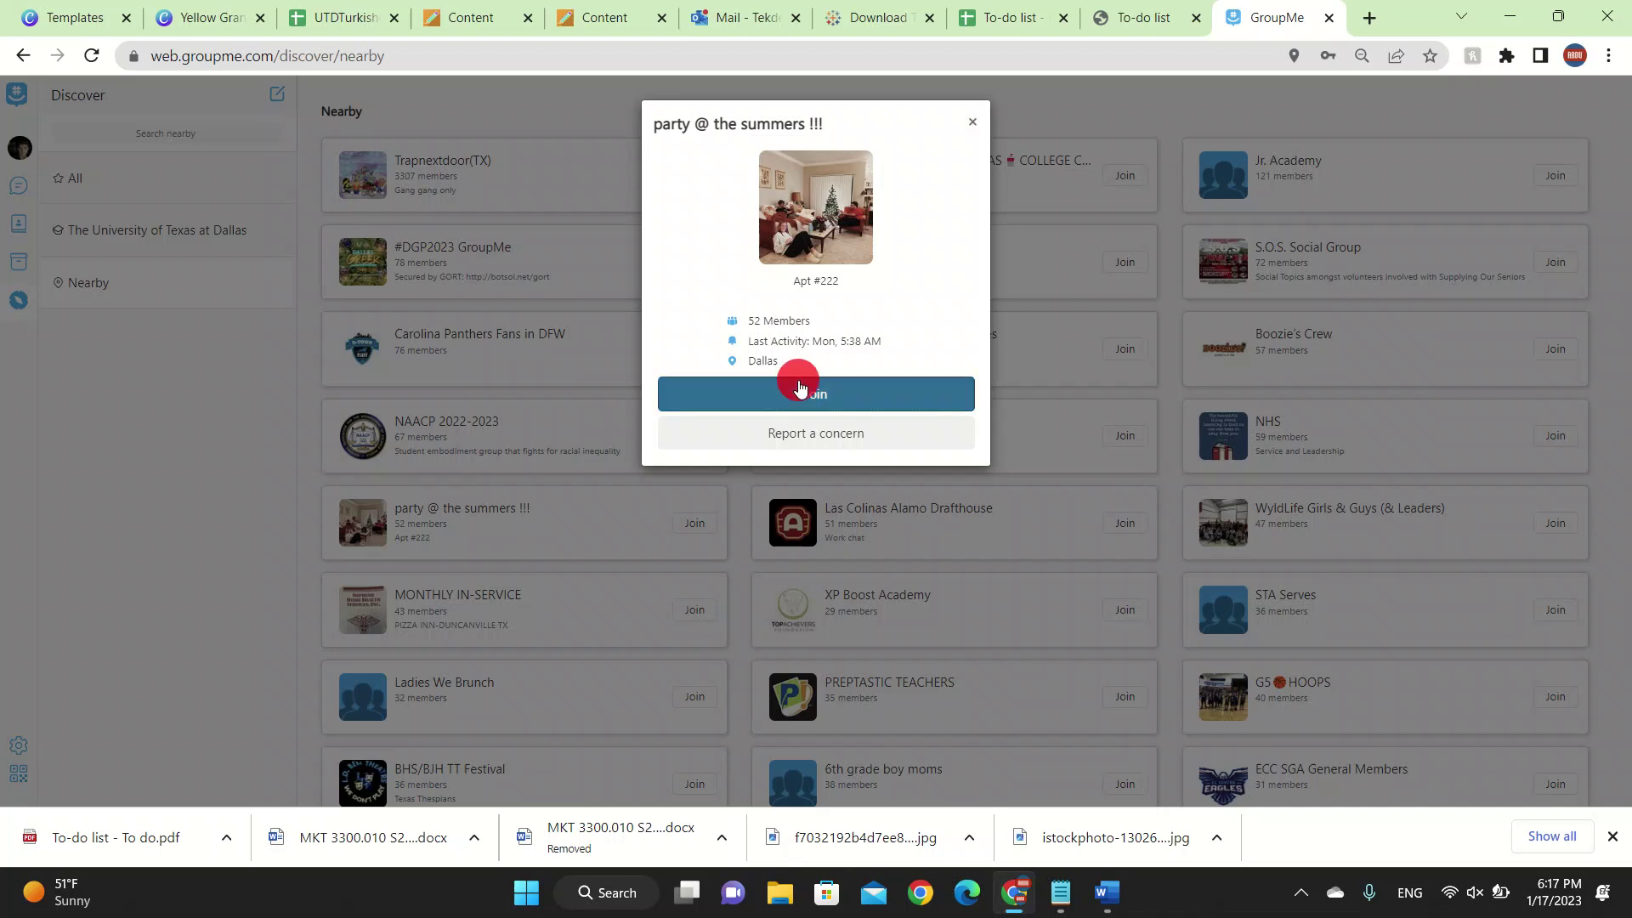
left_click(751, 397)
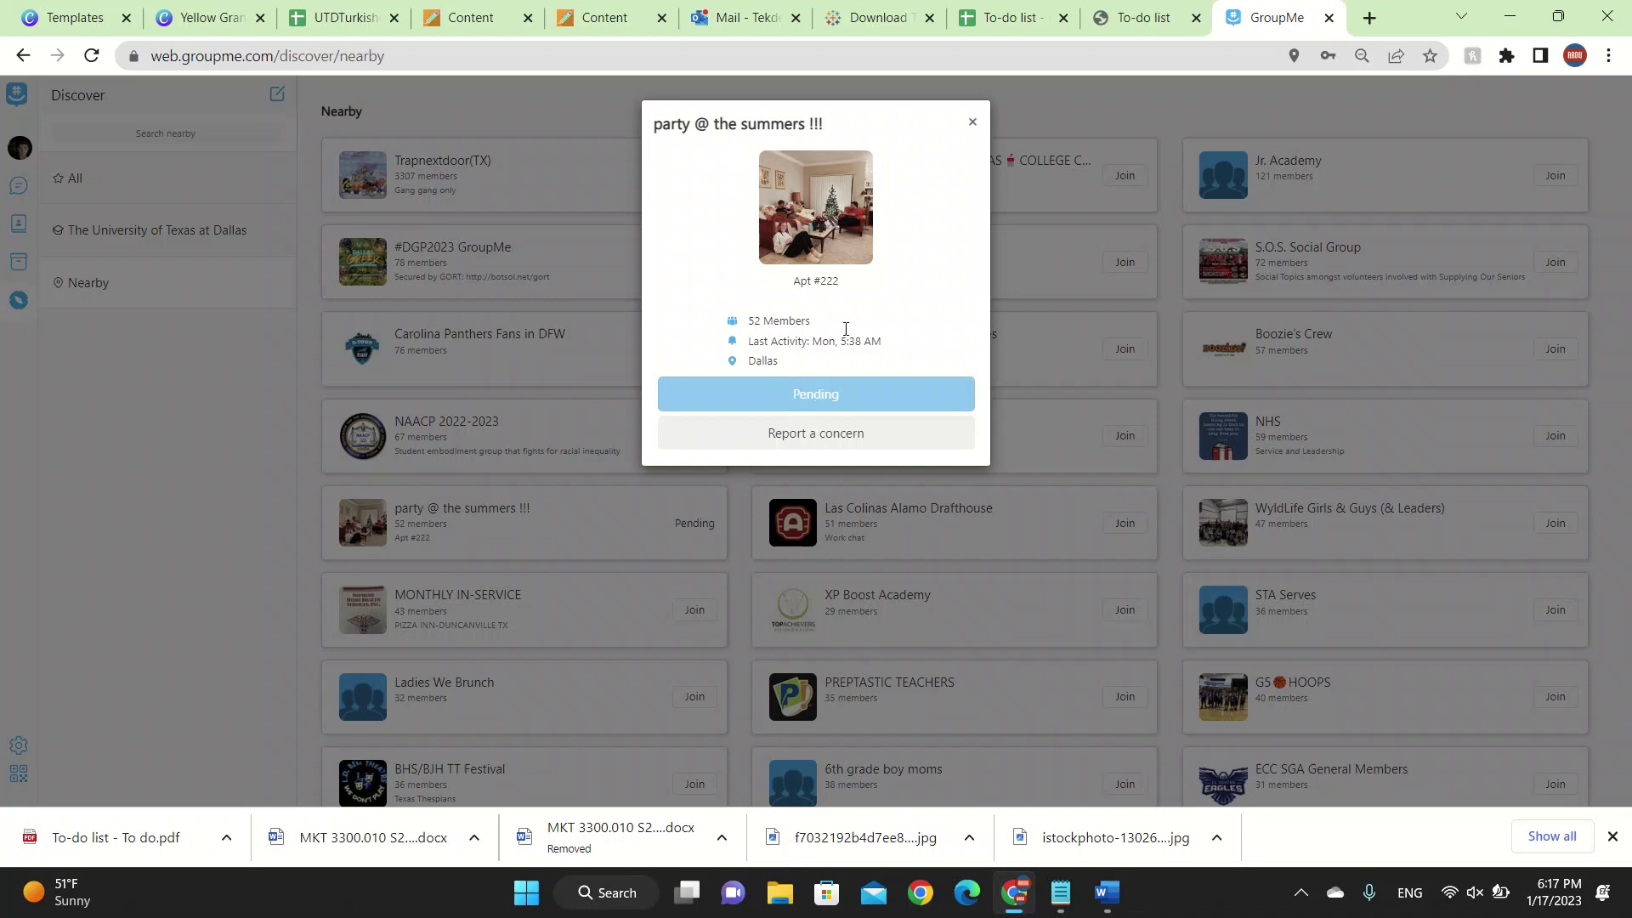
left_click(973, 127)
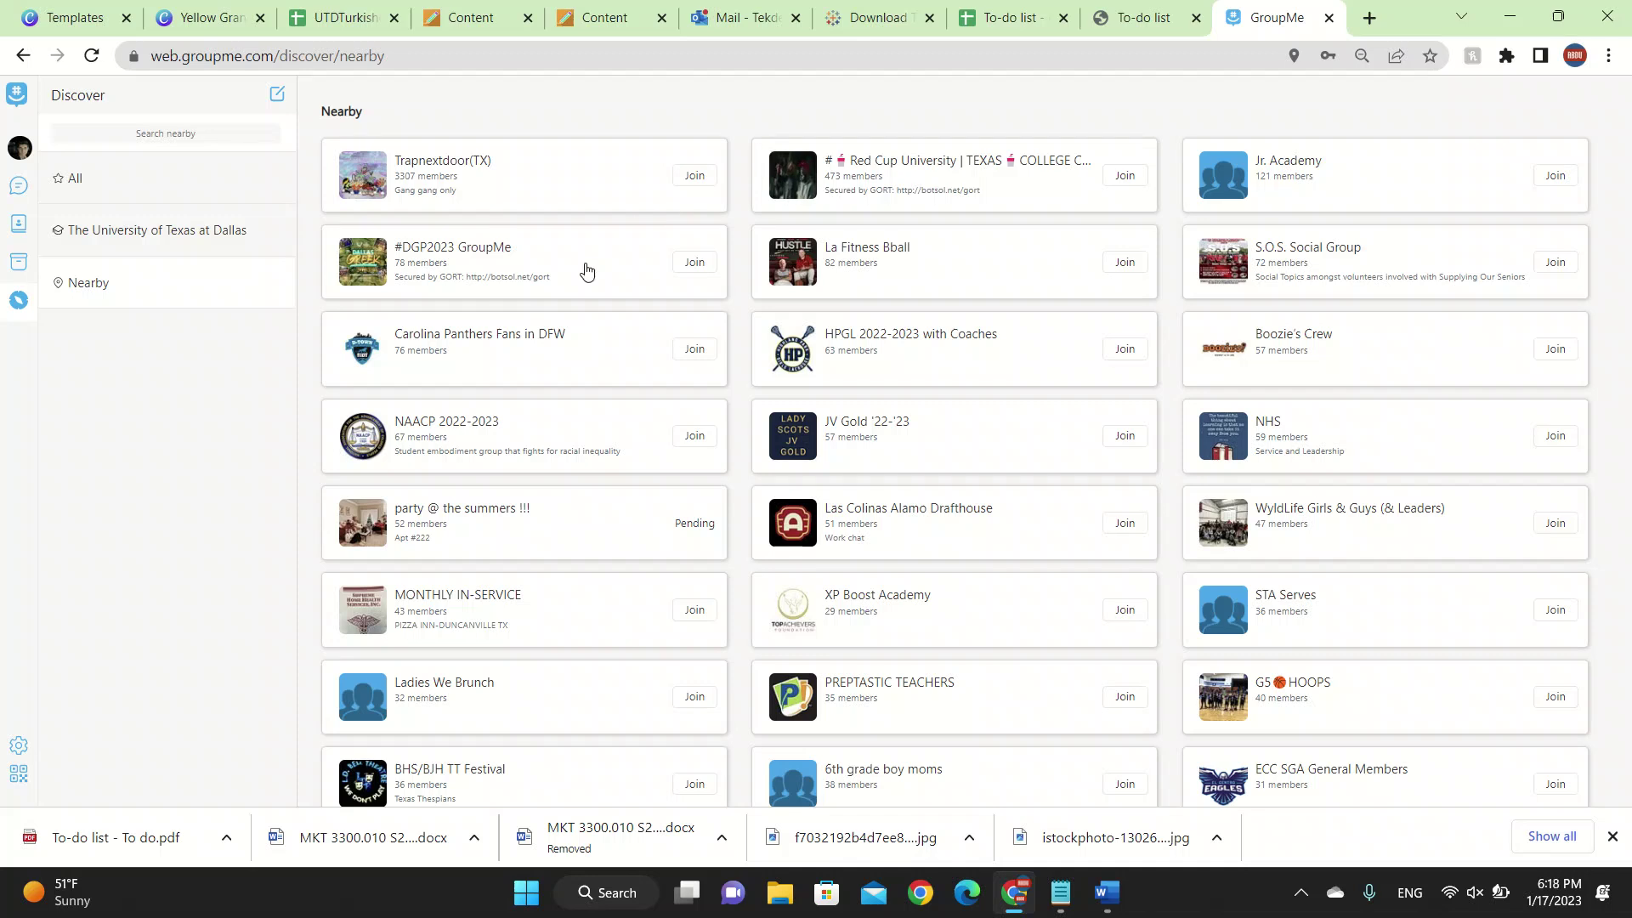
Step: Open and cancel the join prompts for Trapnextdoor(TX) and Red Cup University, leaving an 'utd @' answer unsubmitted
left_click(692, 177)
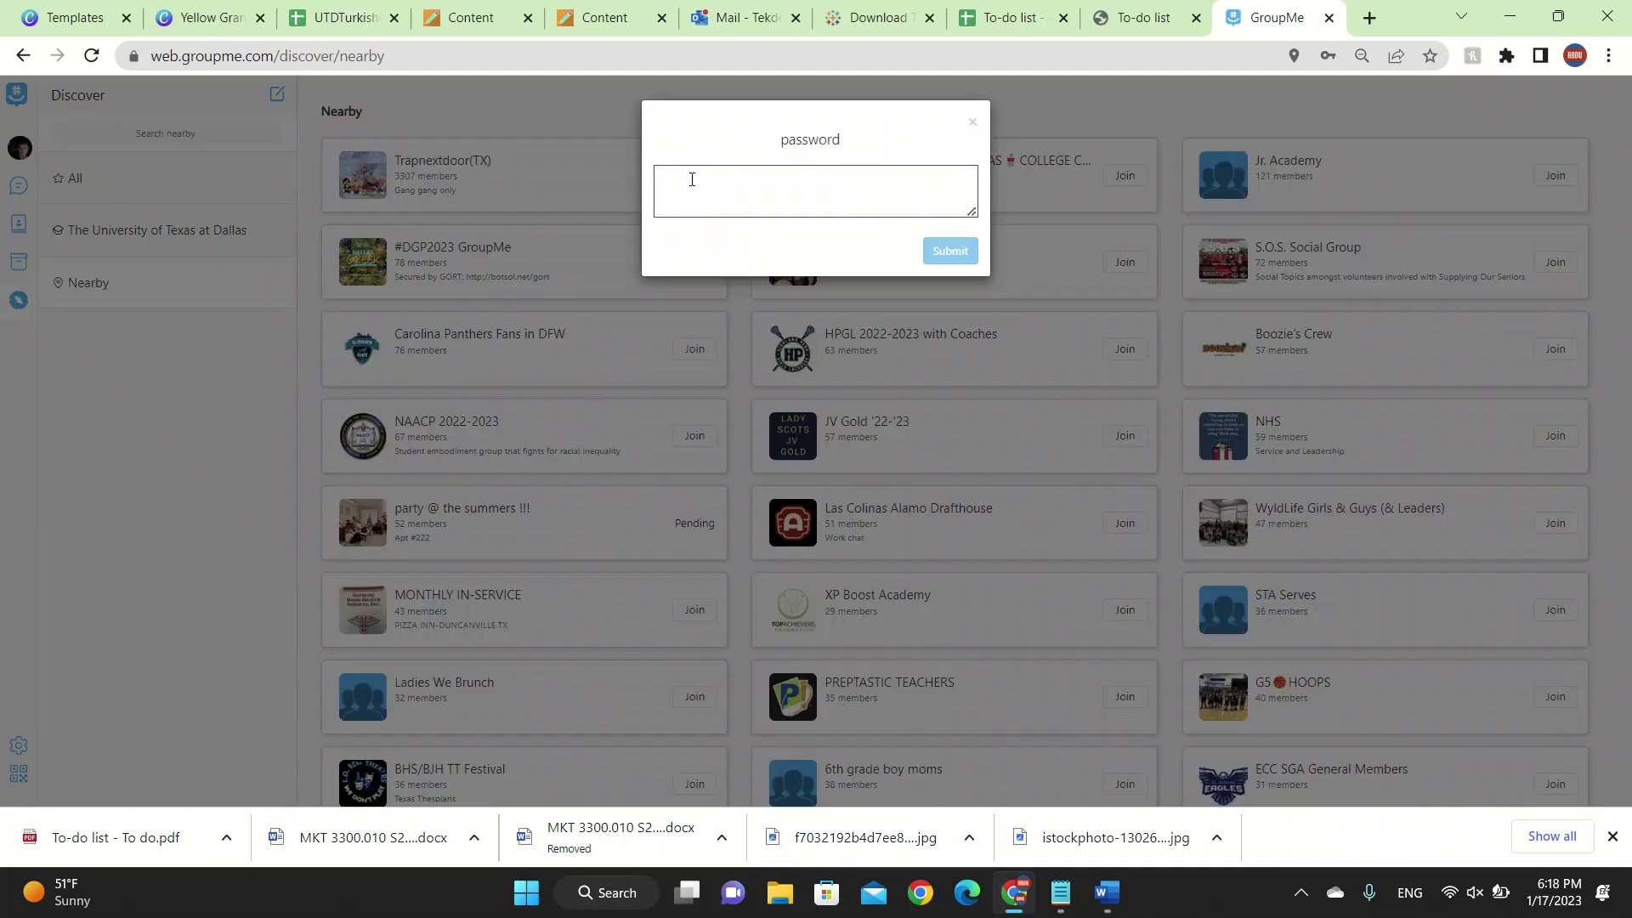
left_click(971, 124)
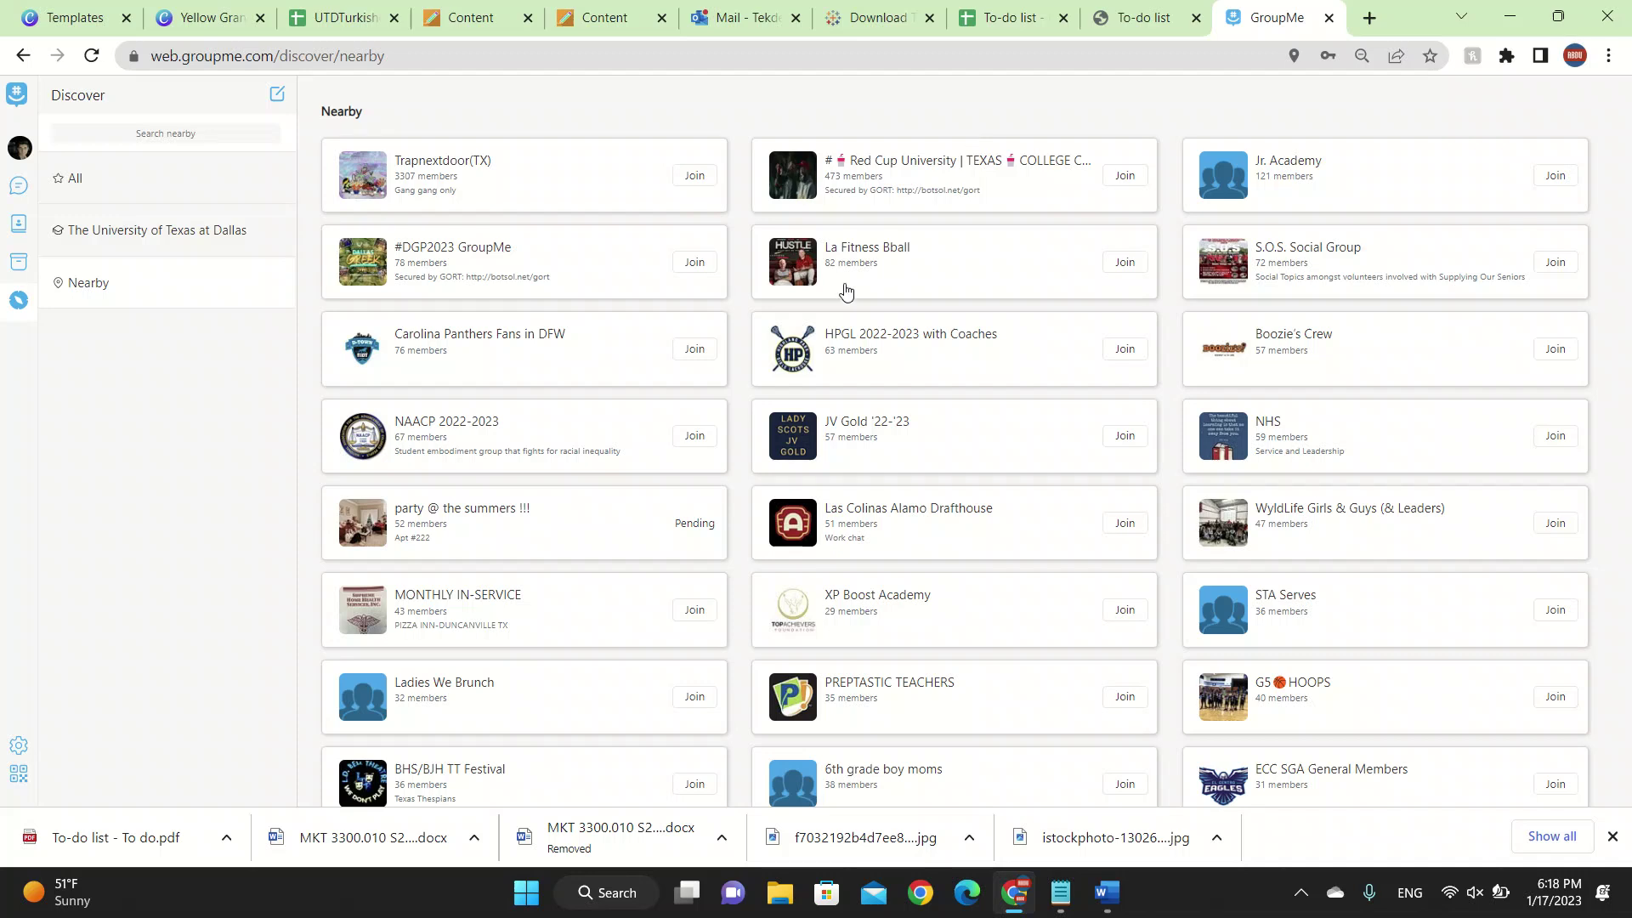
left_click(1123, 180)
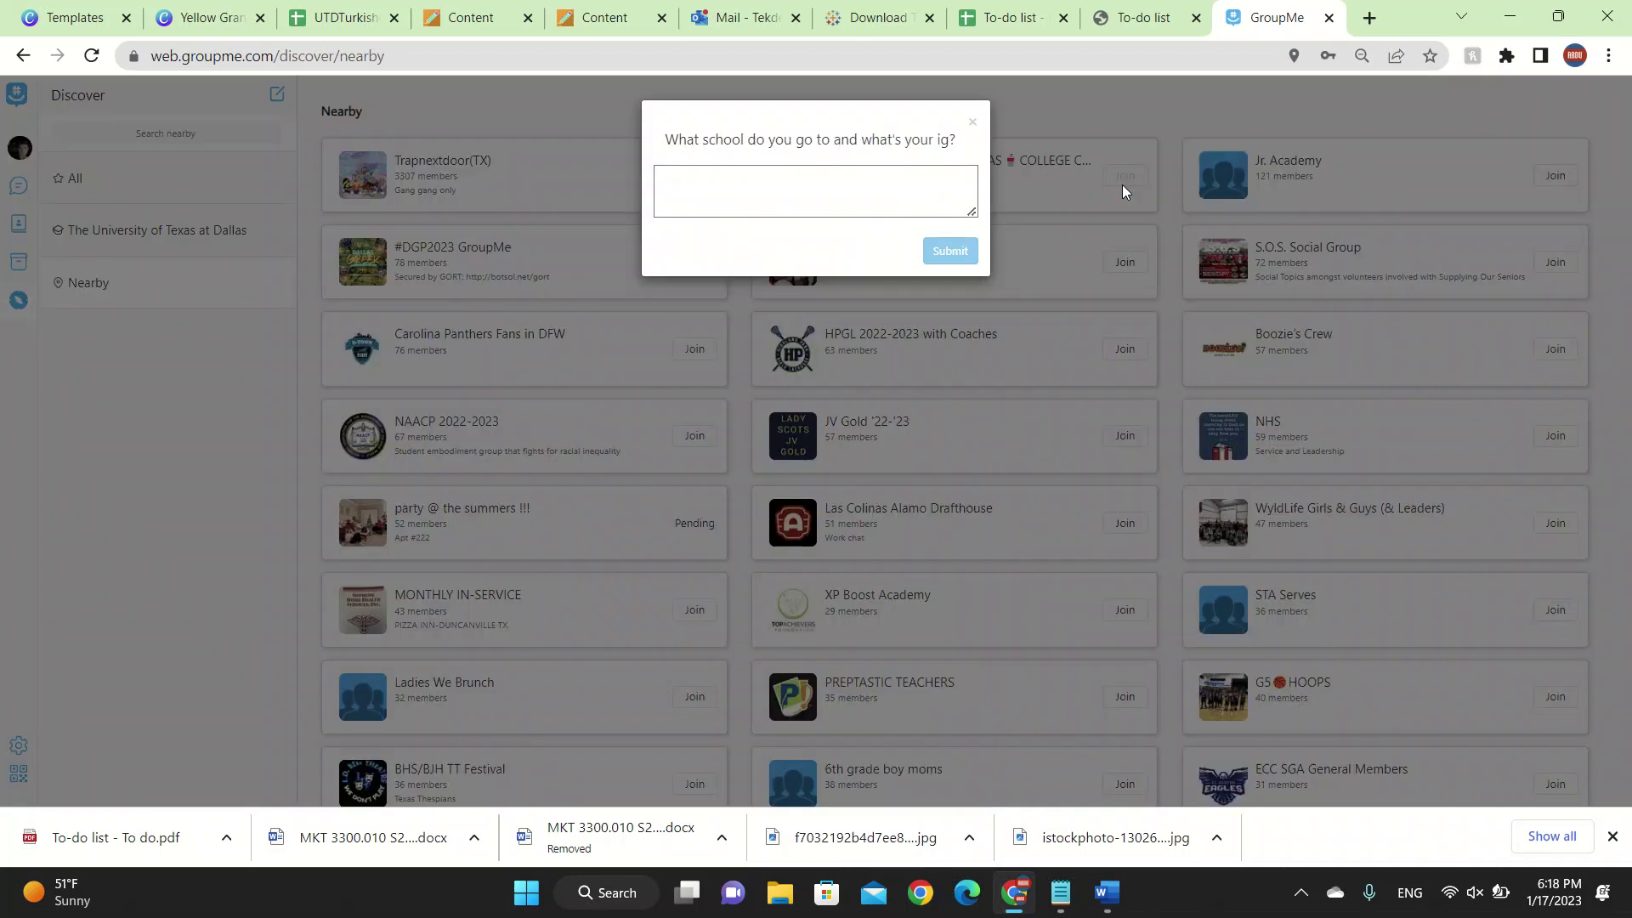
left_click(933, 208)
type("u")
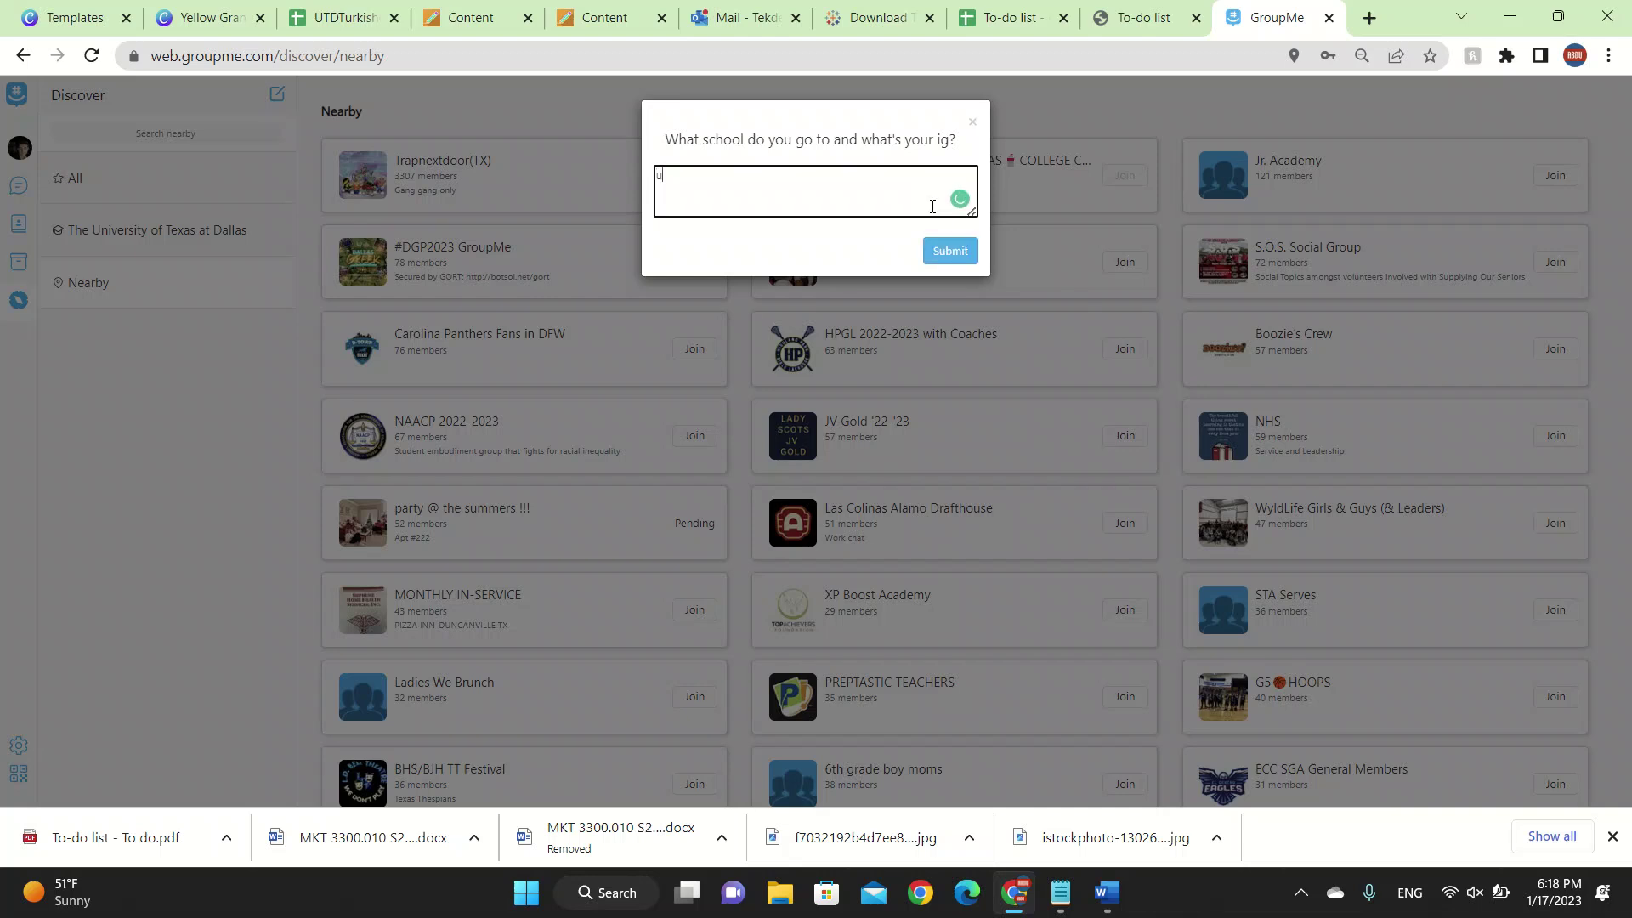
type("td @")
left_click(972, 122)
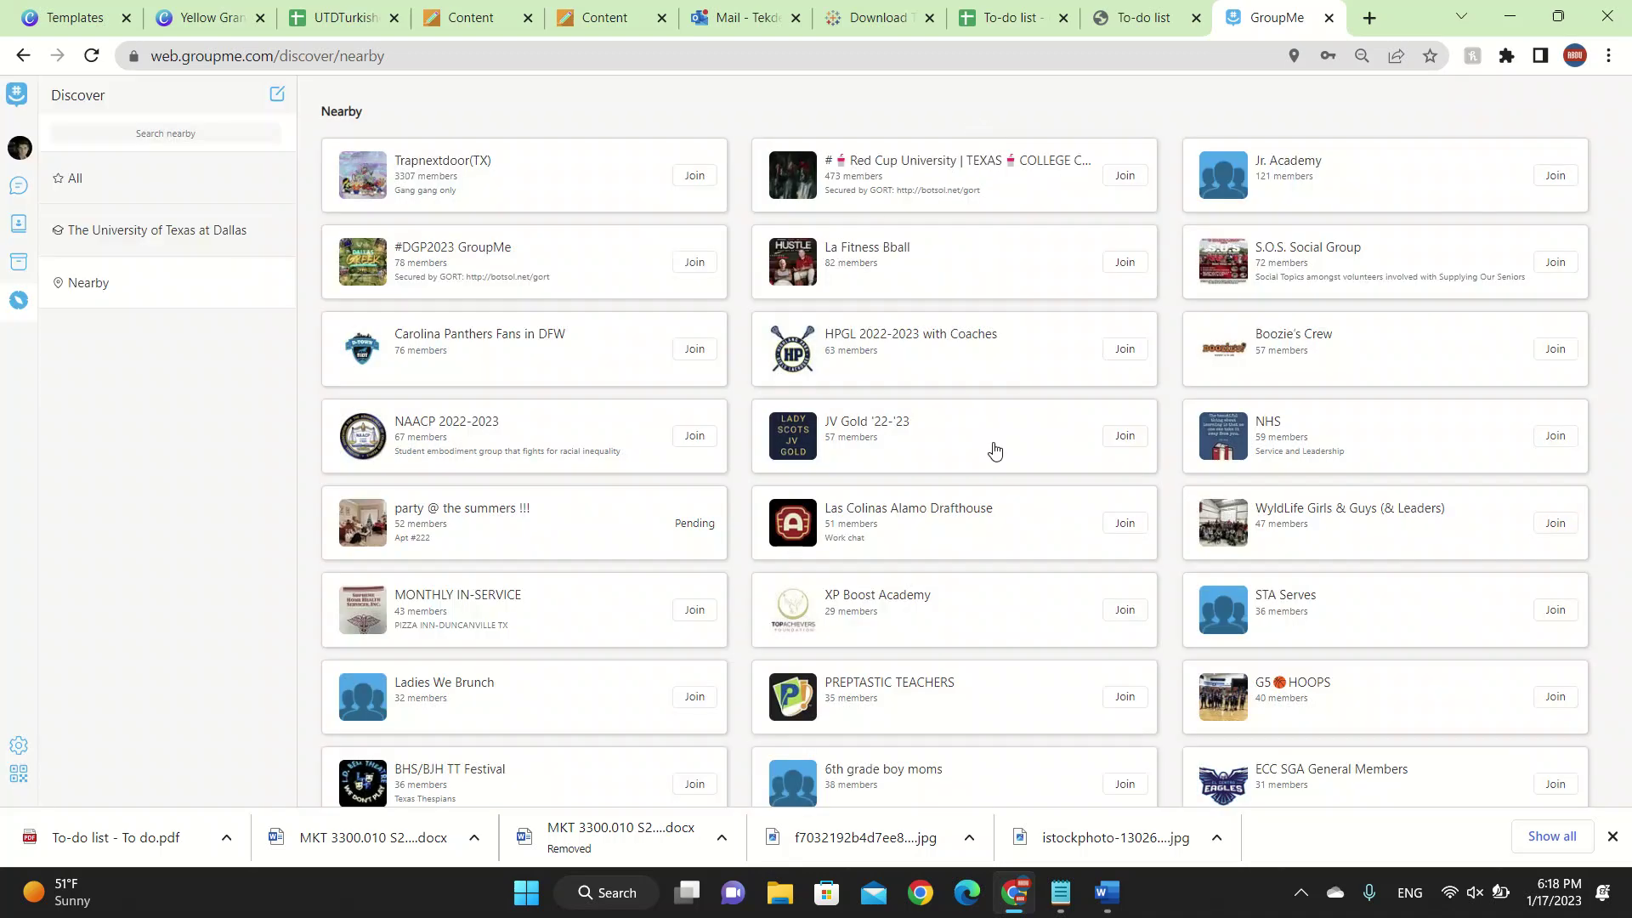
Step: Open the profile page, then toggle the Discover, Archive and Chats side panels until they are closed
scroll(995, 451, "down", 1)
scroll(995, 448, "down", 5)
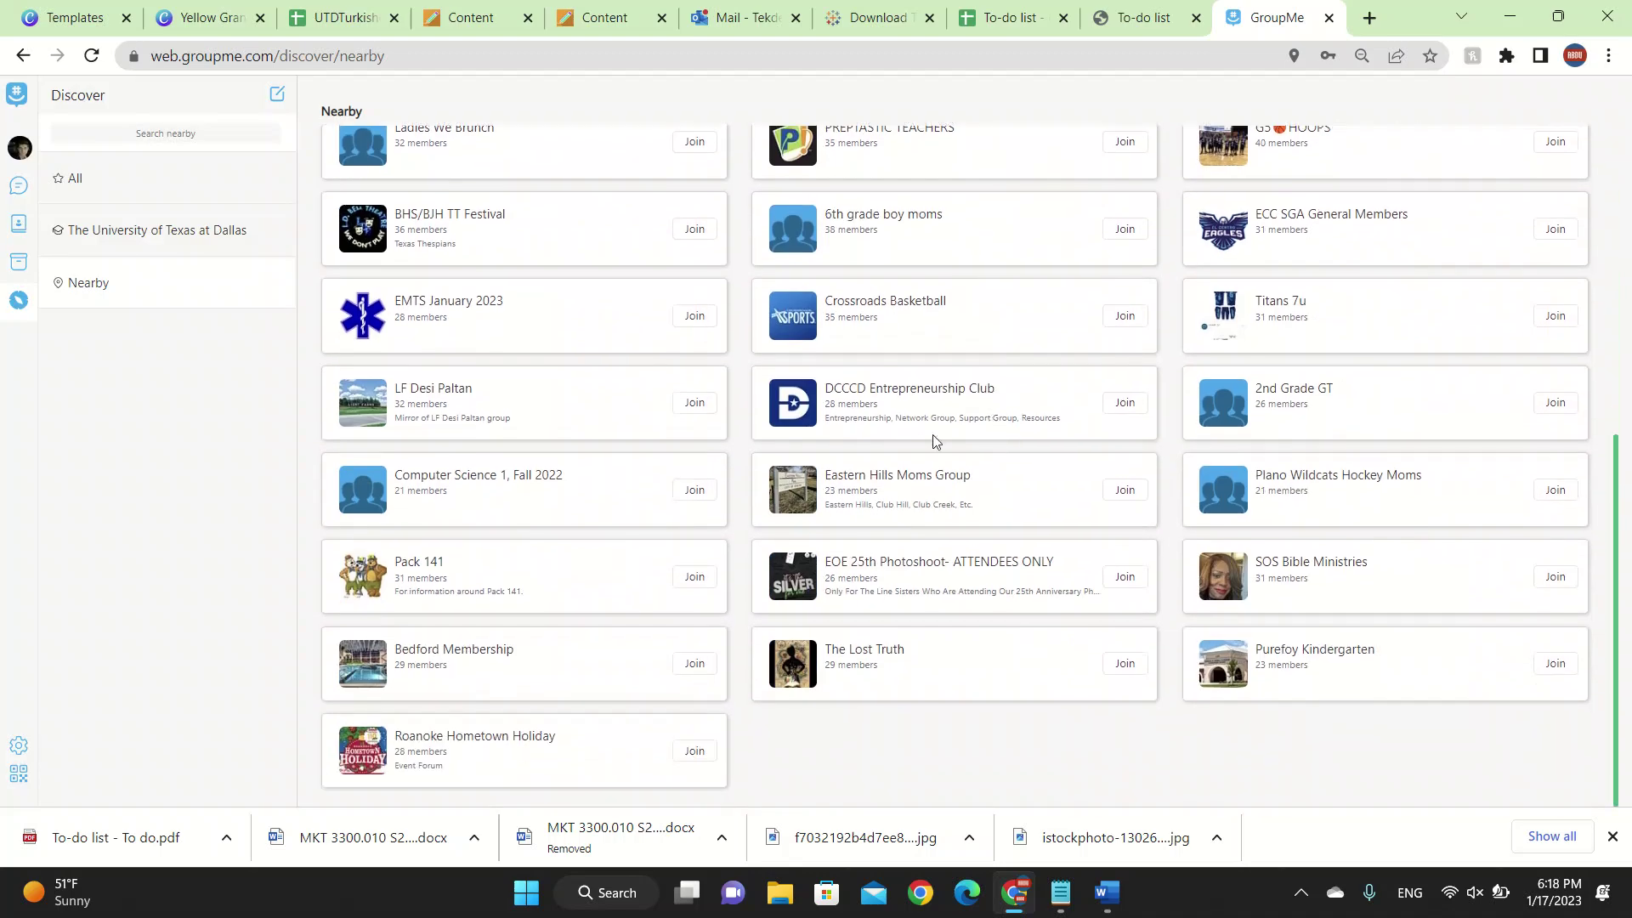
left_click(19, 148)
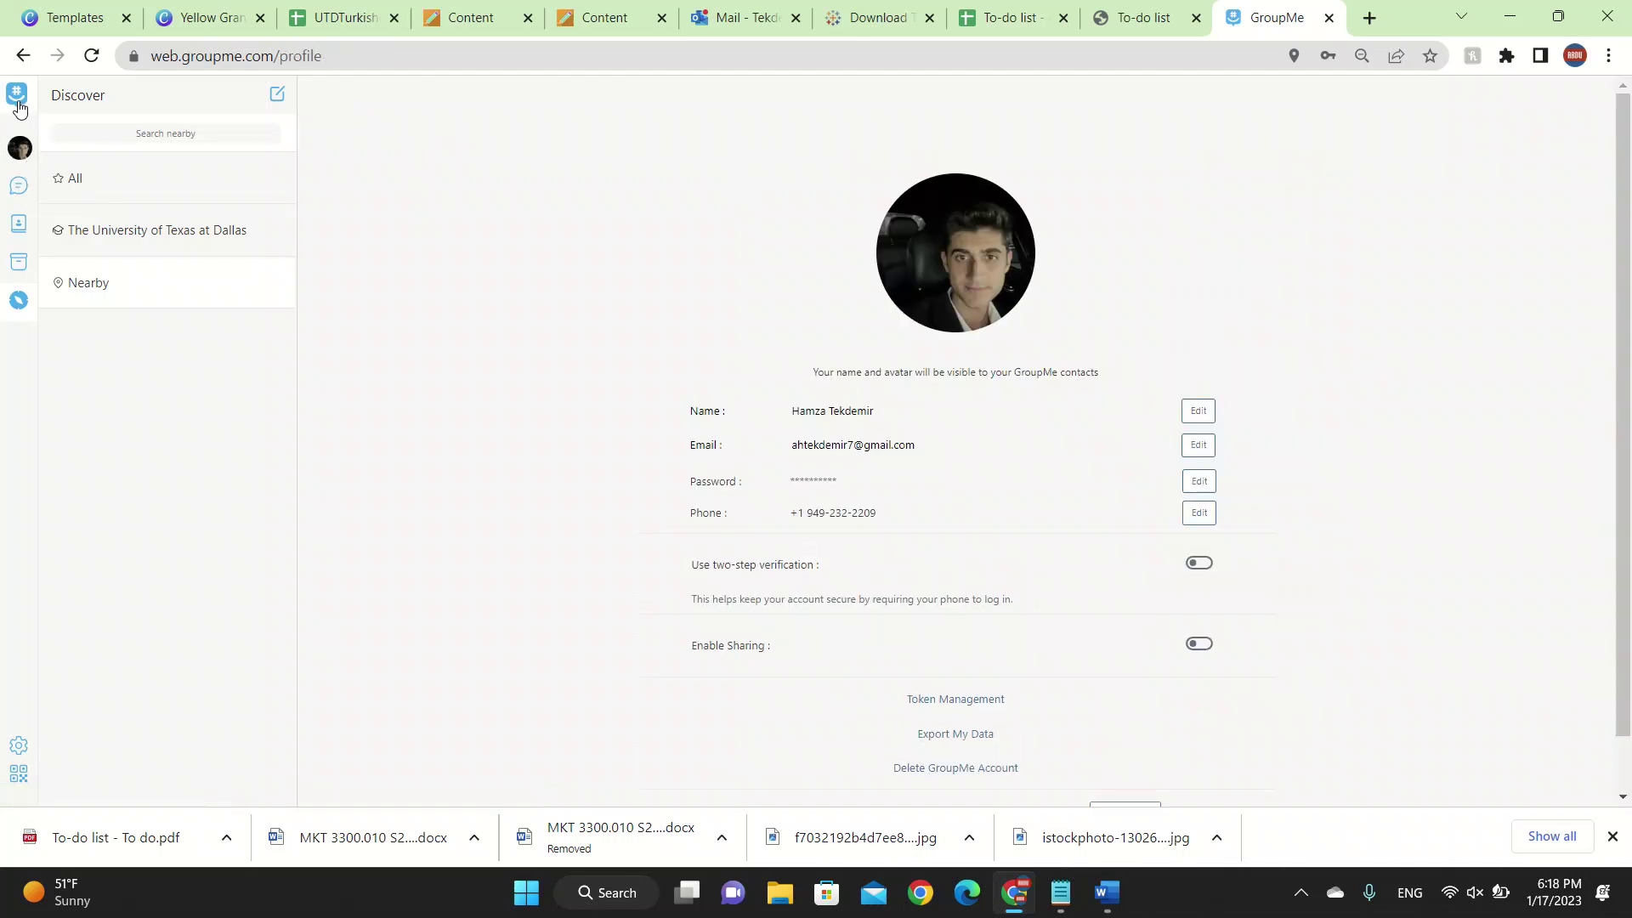
left_click(16, 141)
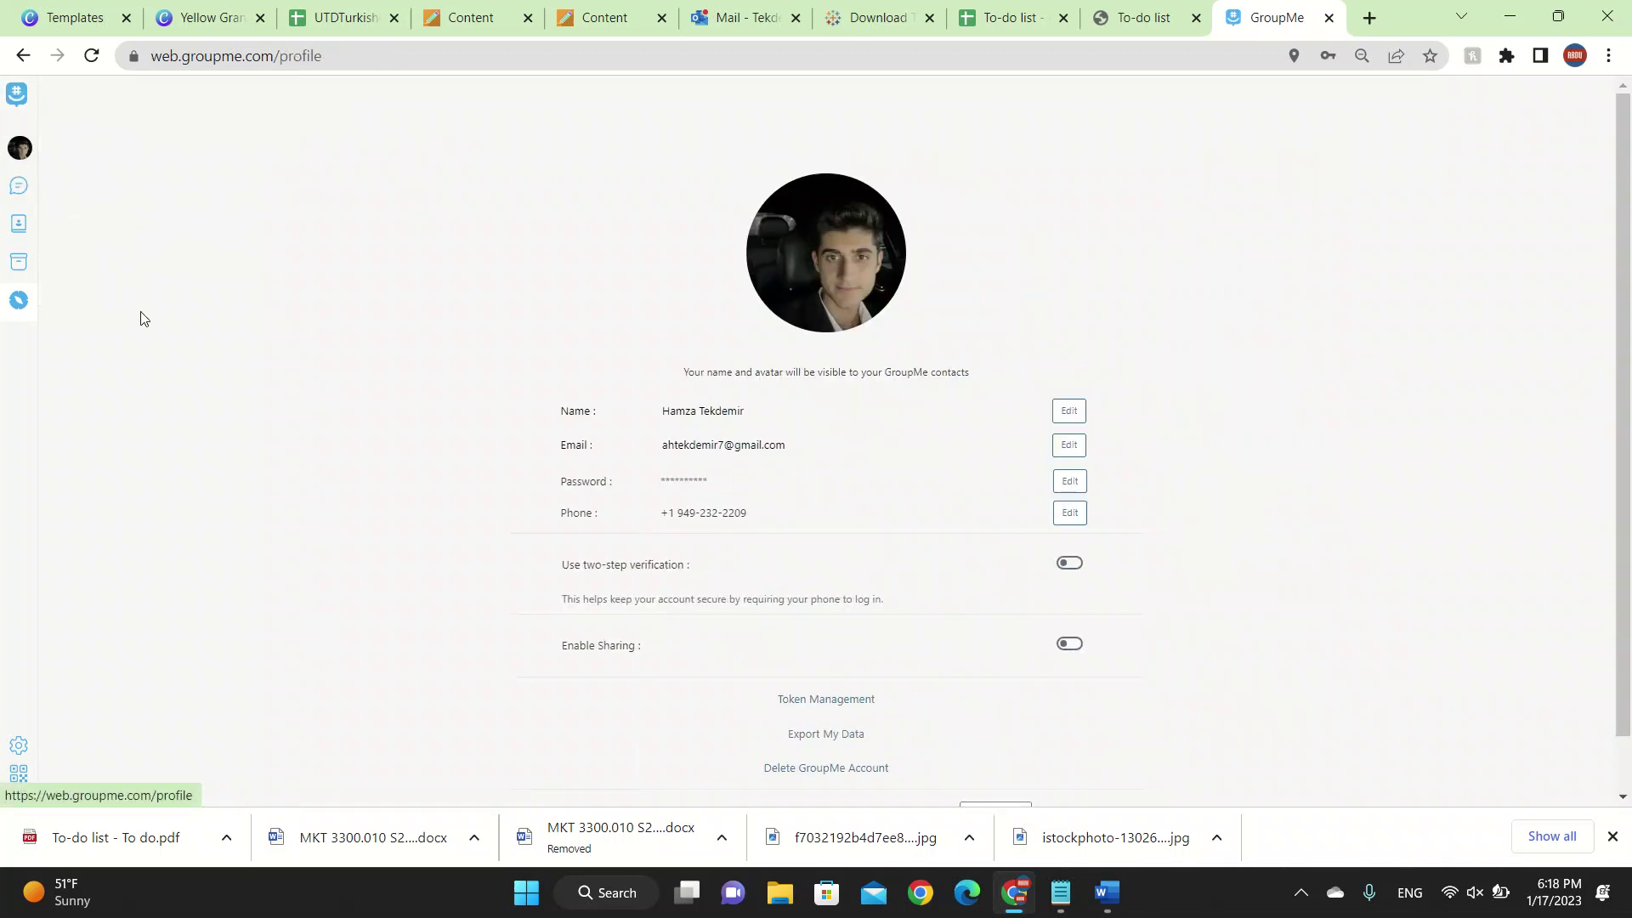
left_click(18, 261)
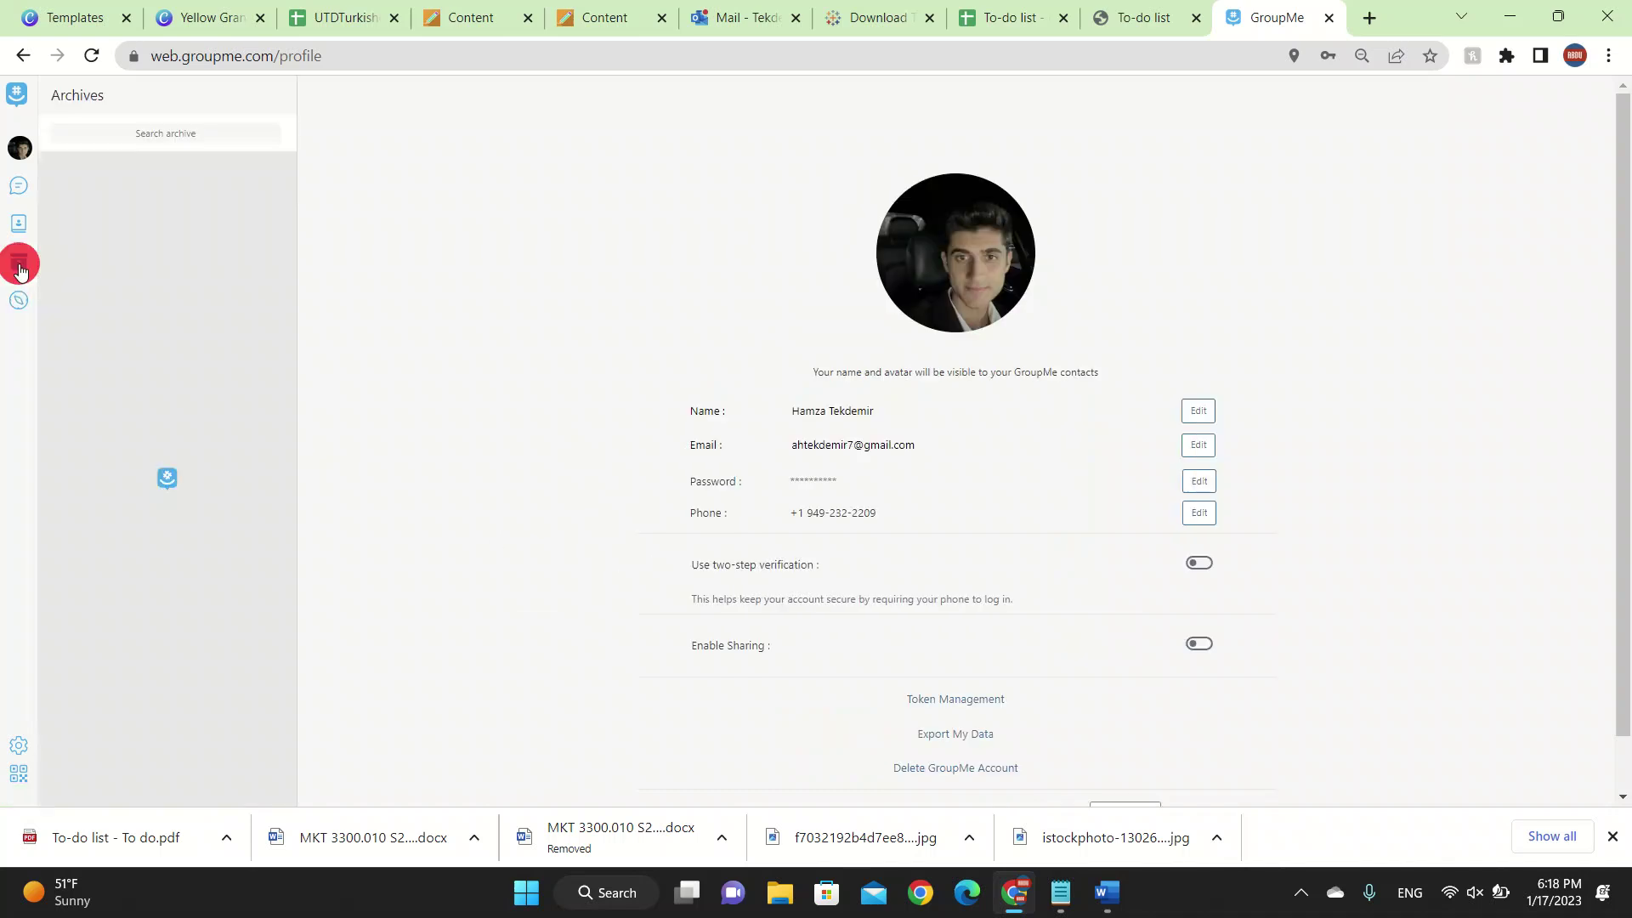
left_click(19, 185)
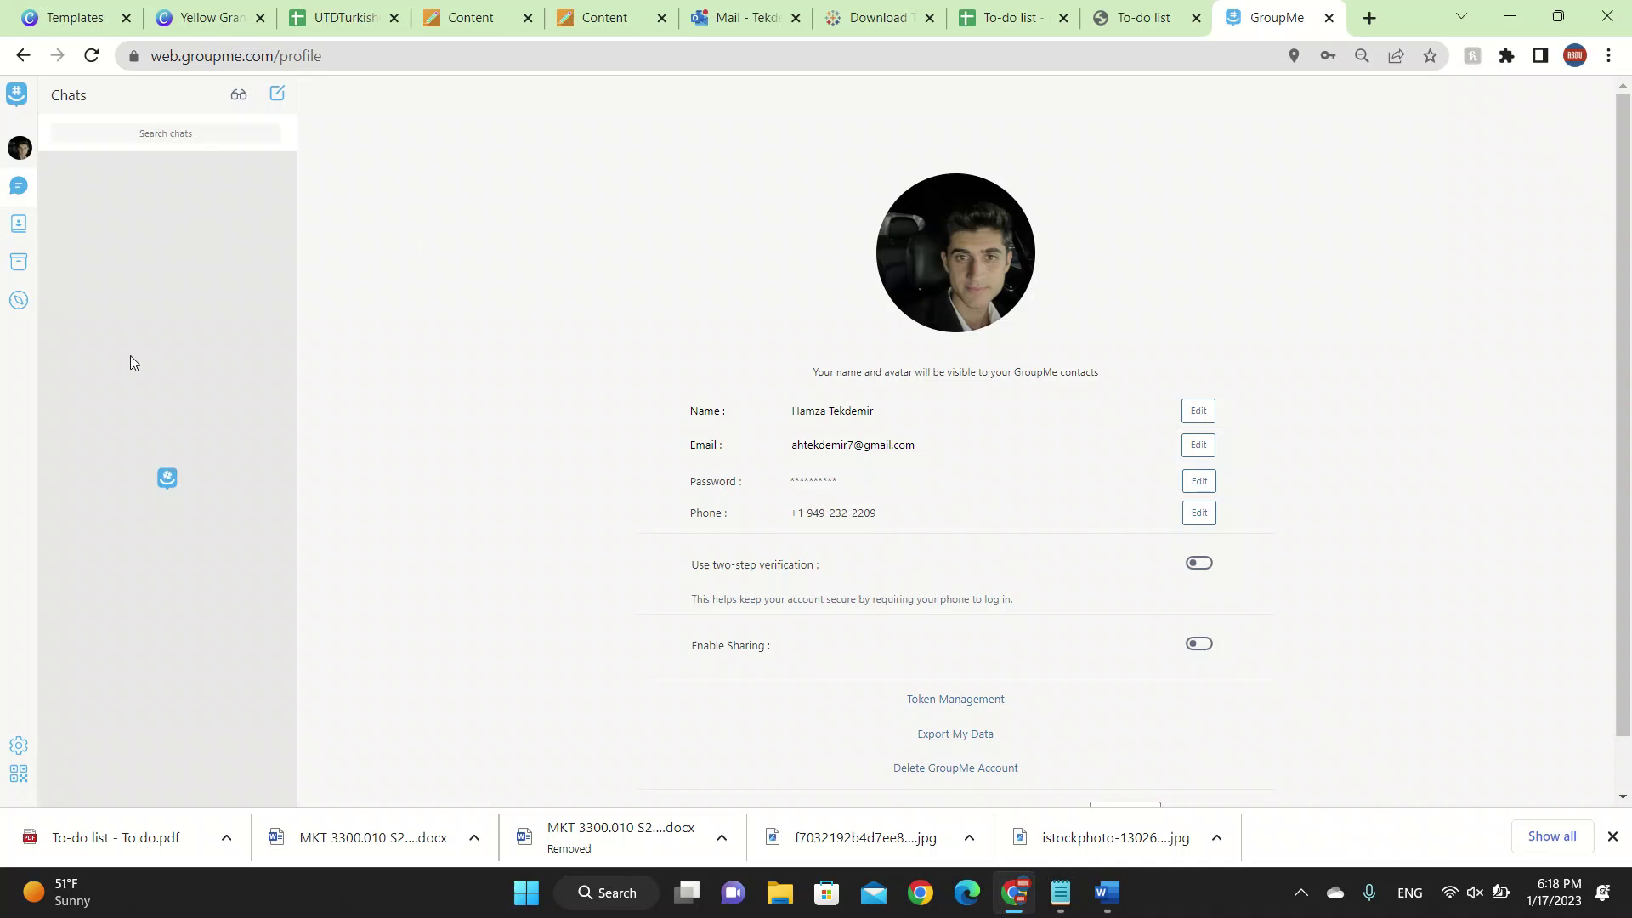
left_click(17, 93)
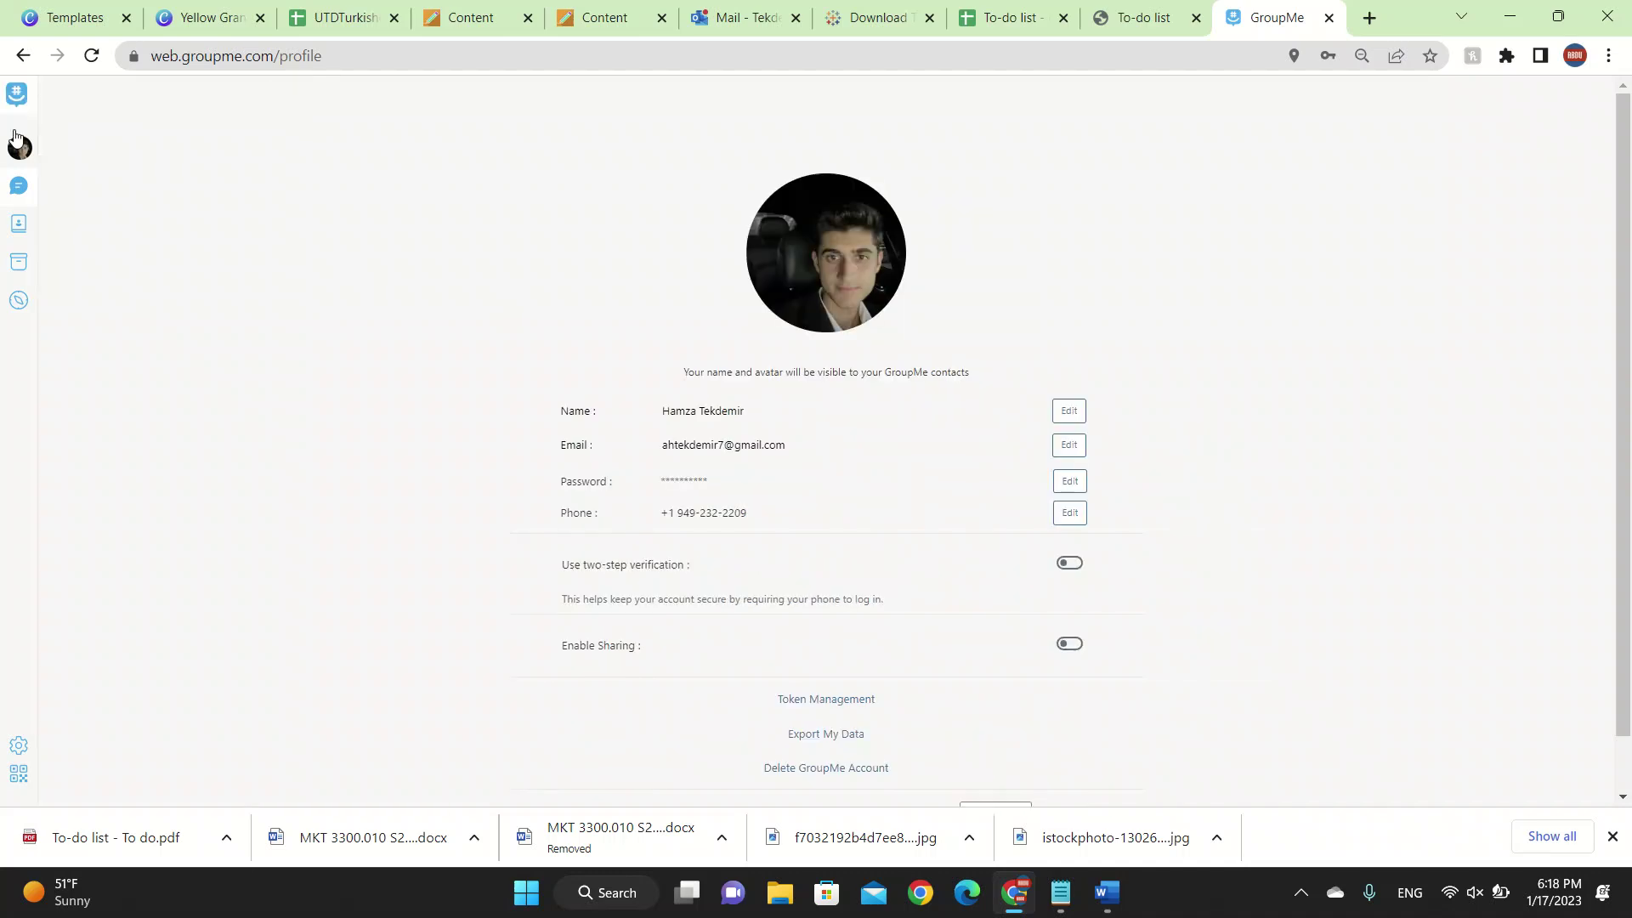
Step: Open Settings with notifications kept on In-App, and show the chats list beside it
left_click(19, 746)
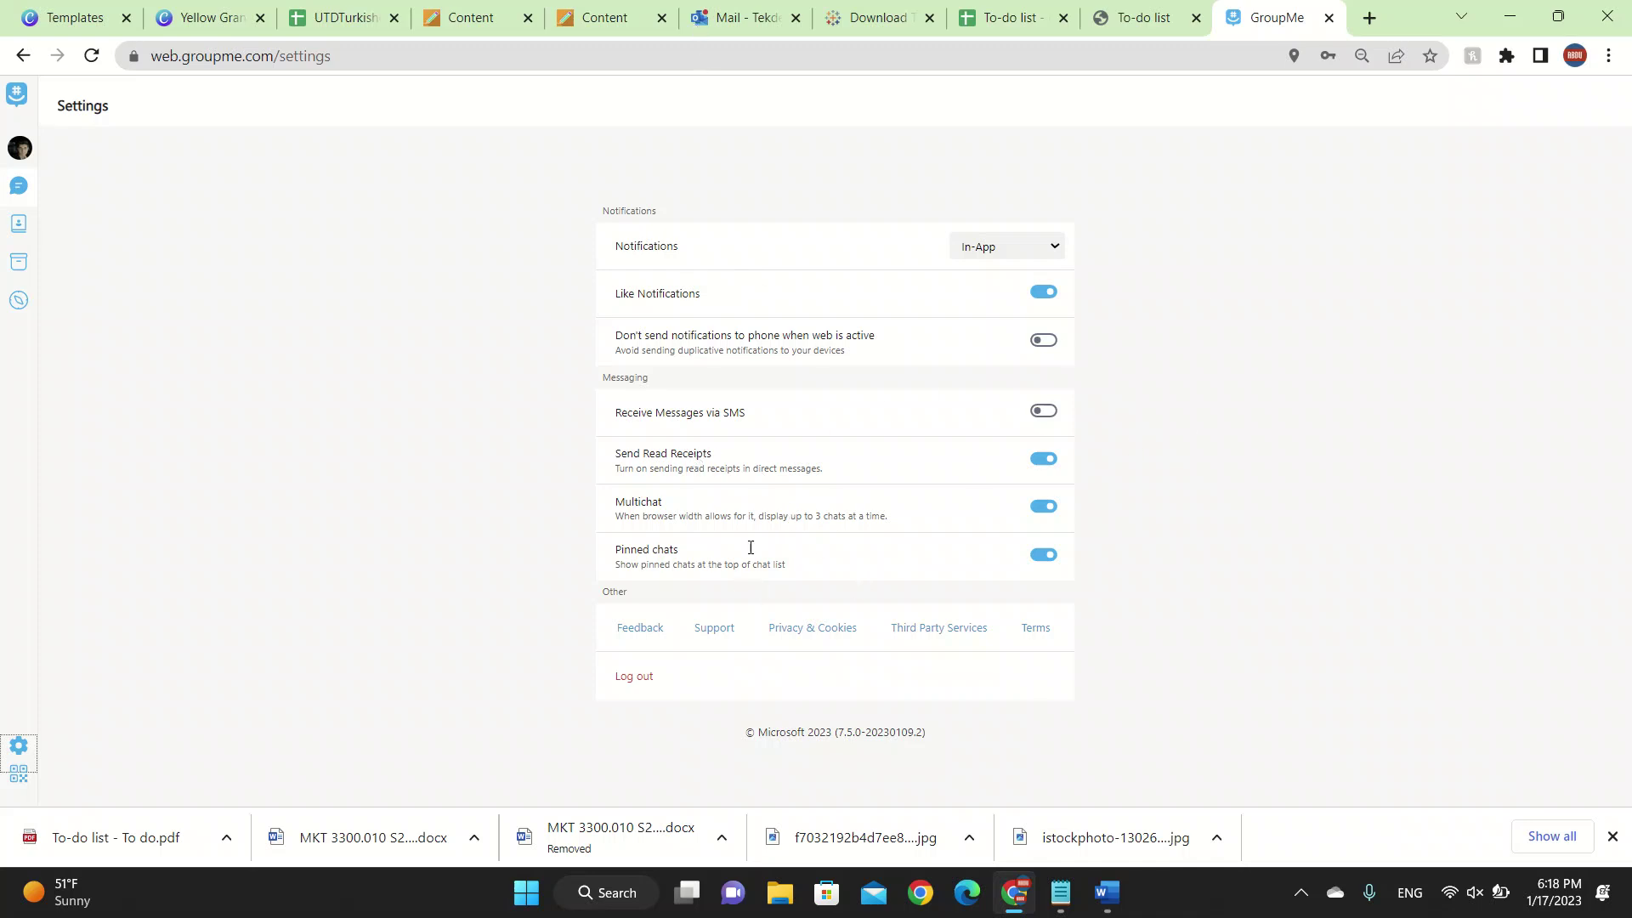
left_click(1002, 248)
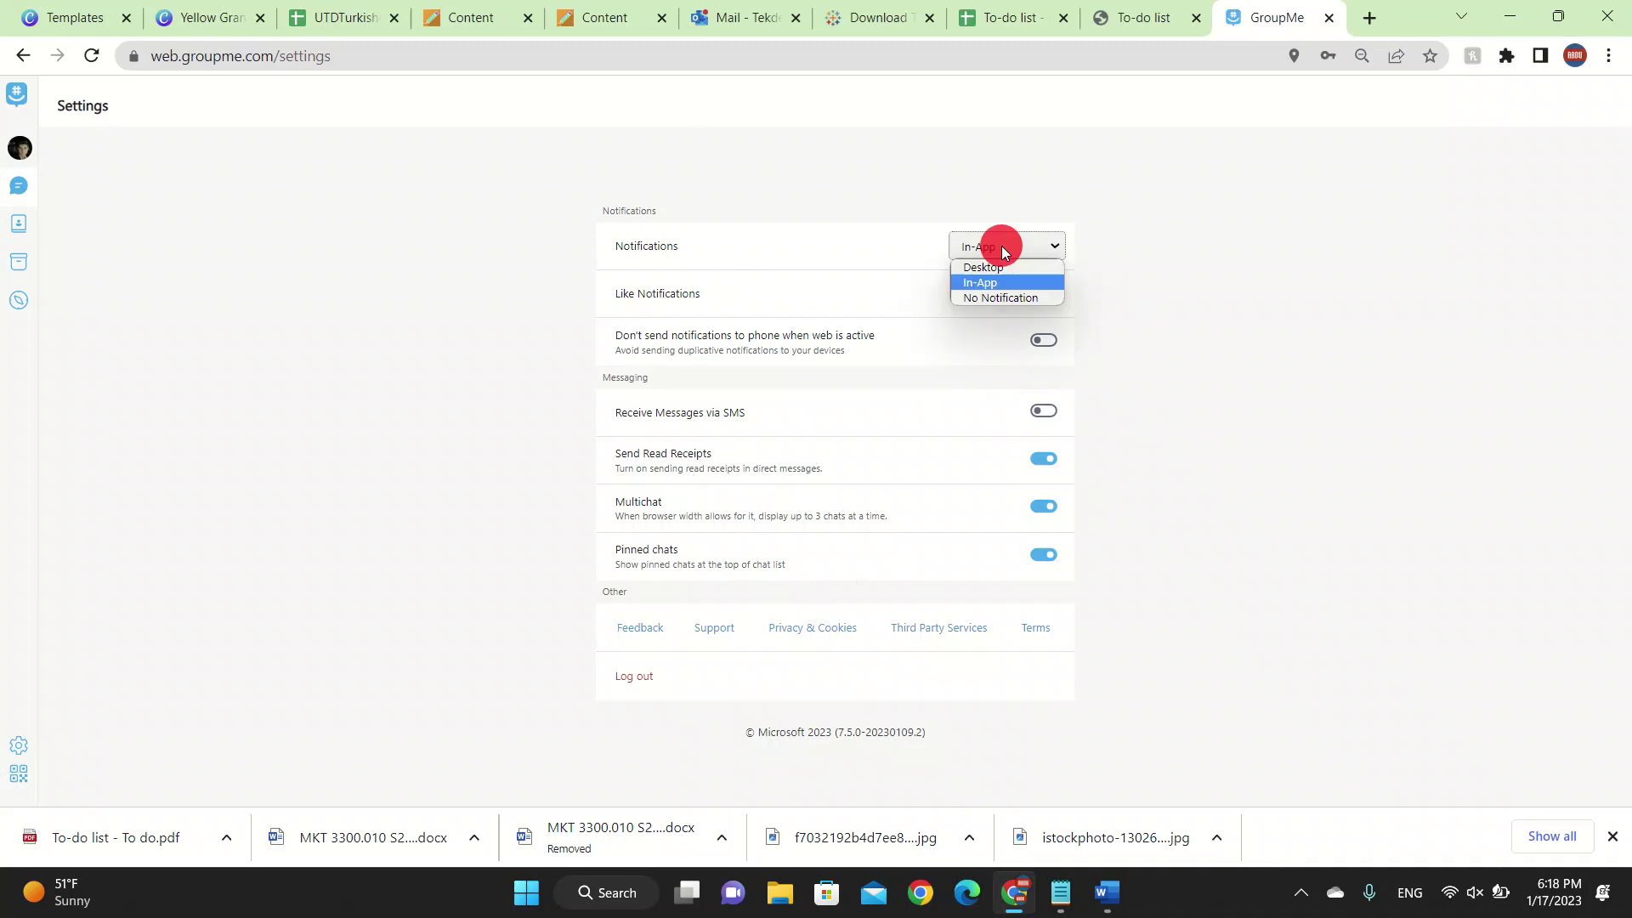
left_click(1001, 248)
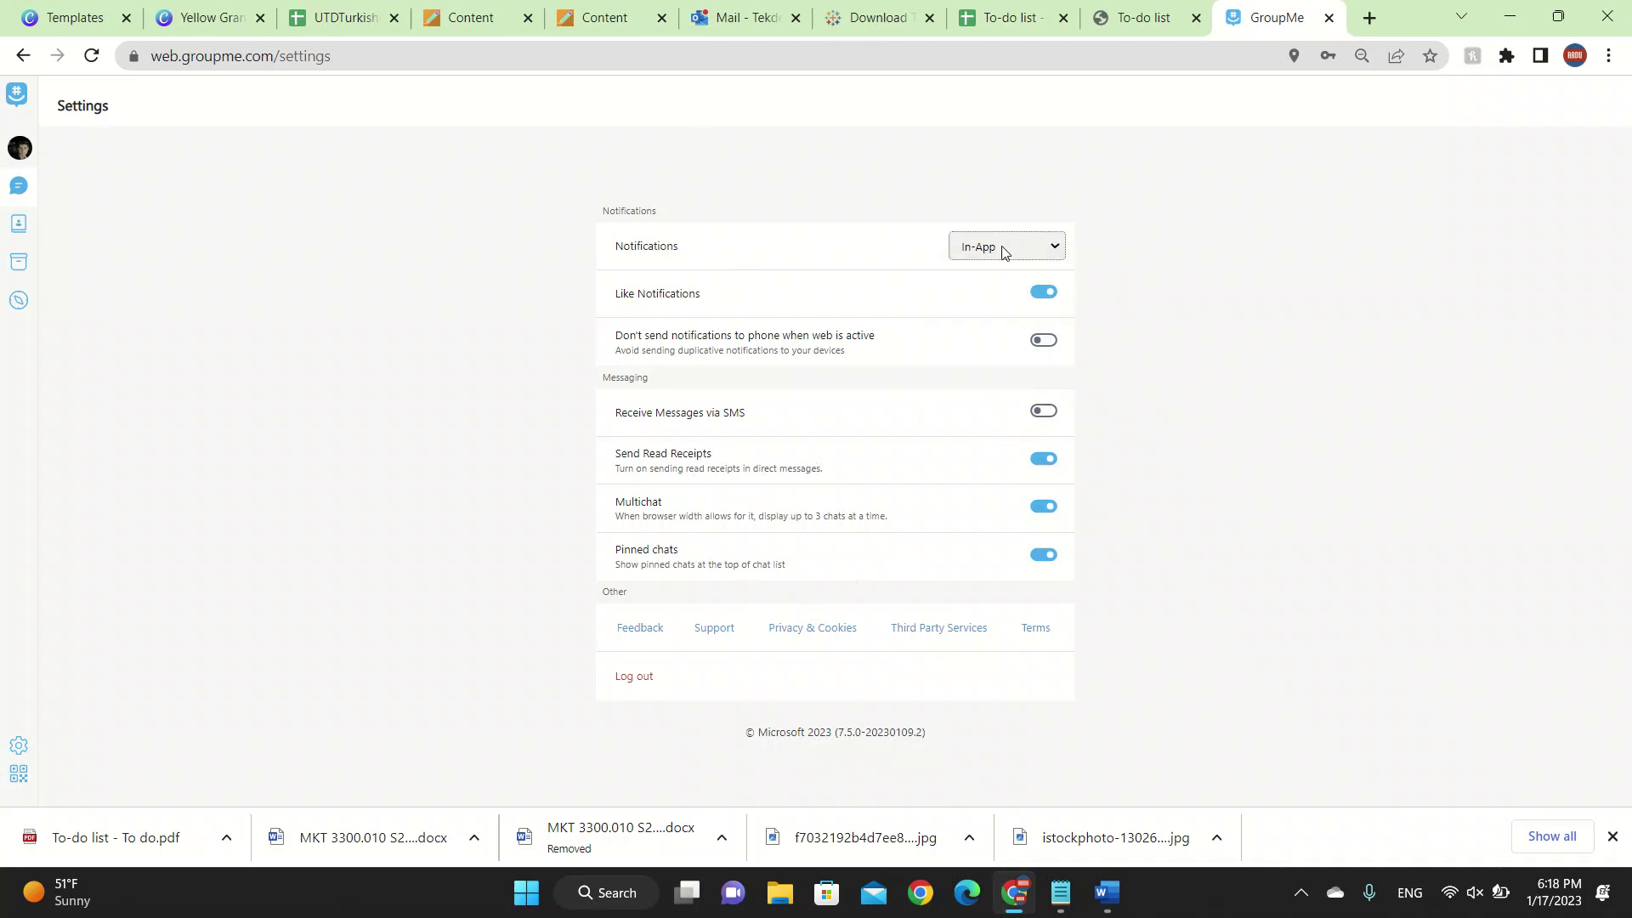
left_click(17, 98)
scroll(94, 393, "down", 10)
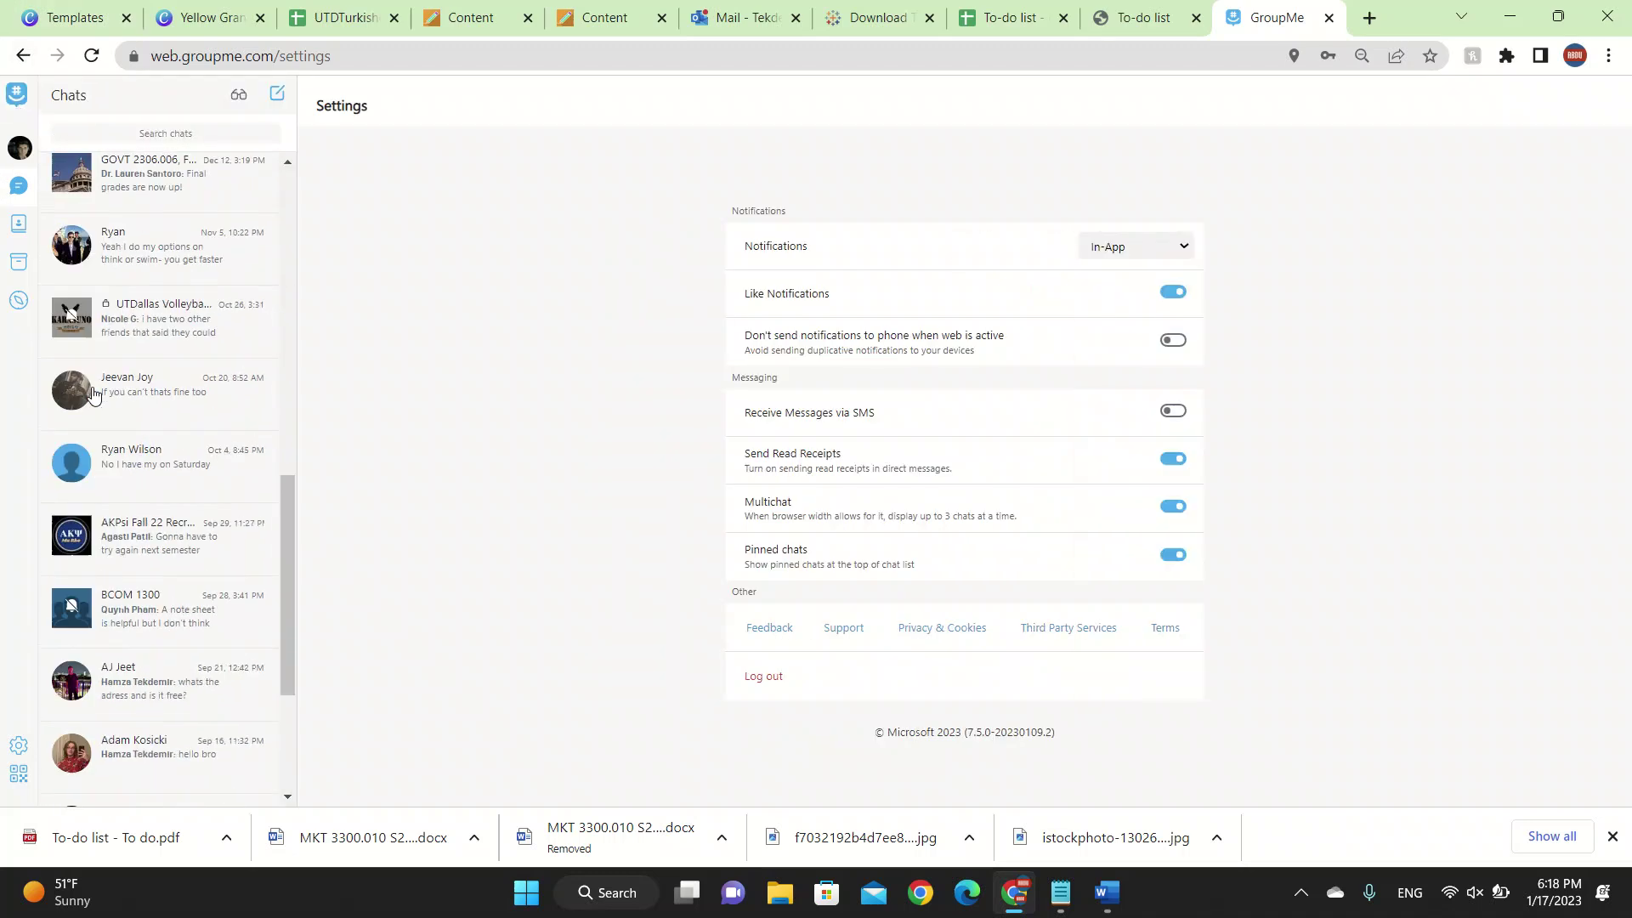
scroll(93, 393, "up", 10)
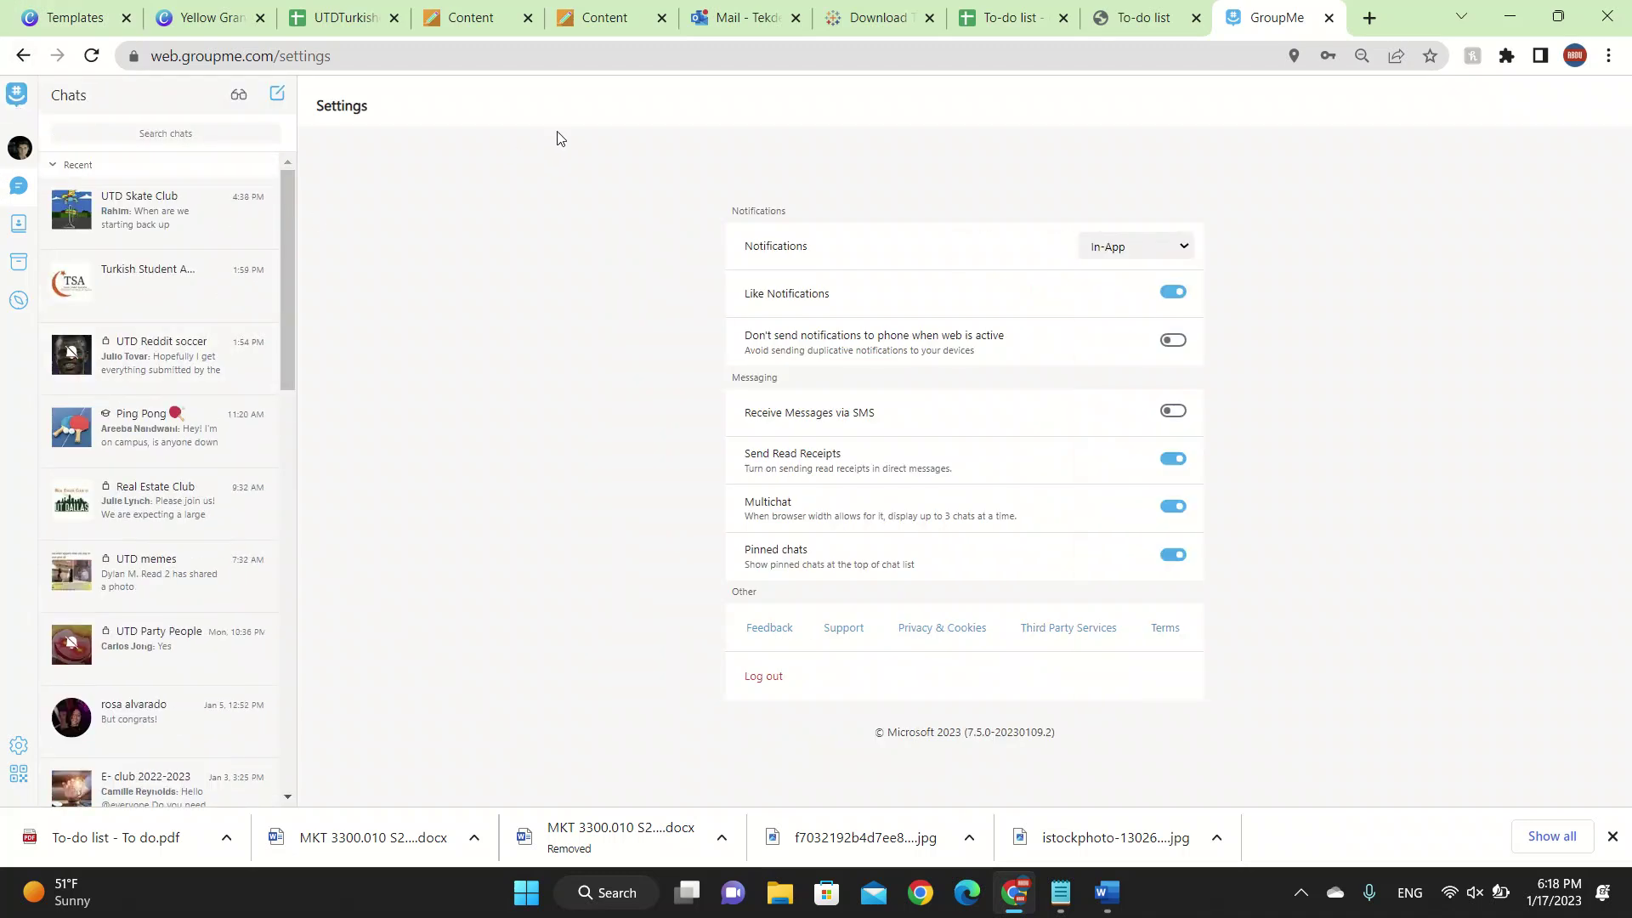